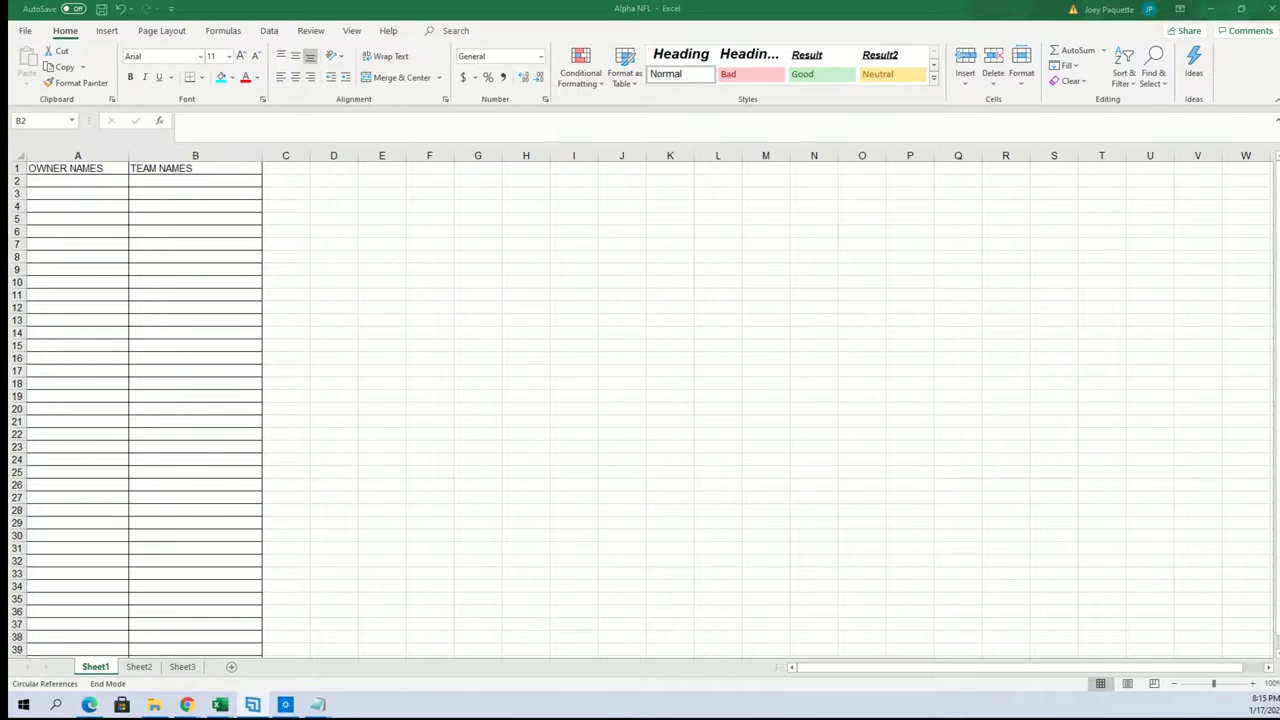
# Step: Copy the owner name list from the Notepad notes
pyautogui.click(252, 704)
pyautogui.moveTo(534, 102)
pyautogui.mouseDown()
pyautogui.moveTo(738, 70)
pyautogui.moveTo(1279, 72)
pyautogui.mouseUp()
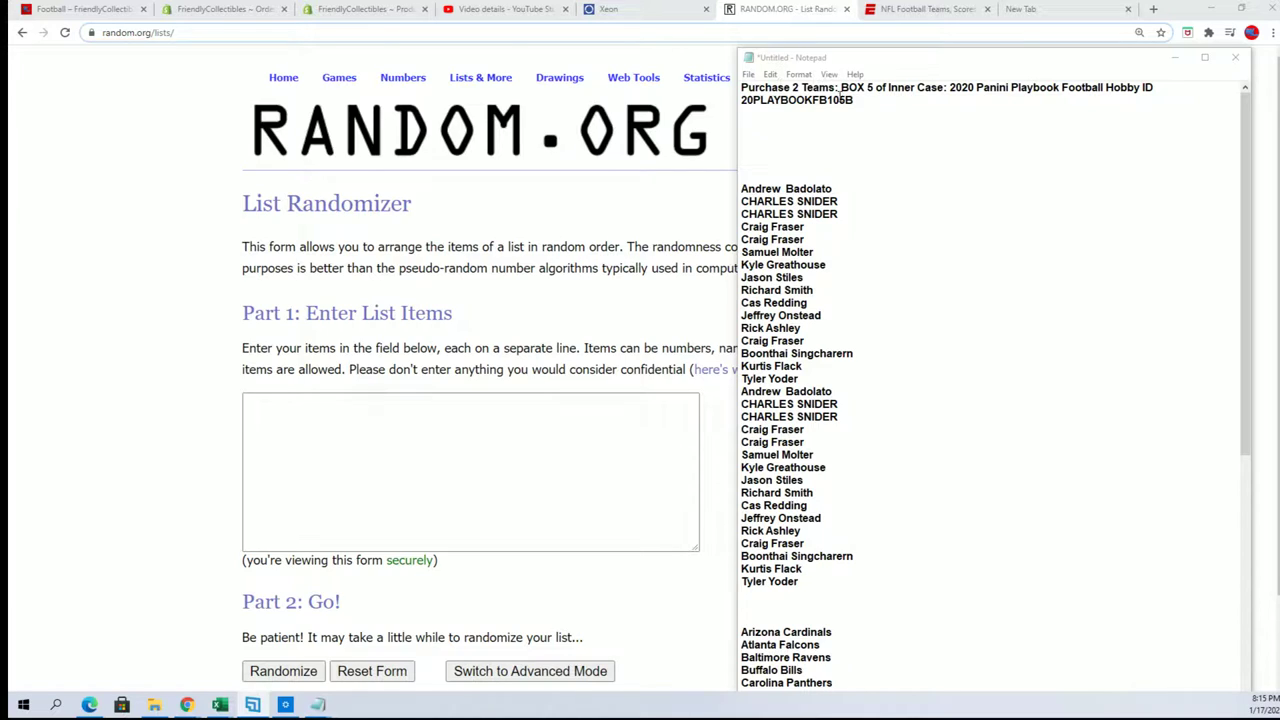
pyautogui.moveTo(855, 100); pyautogui.dragTo(741, 100)
pyautogui.click(855, 100)
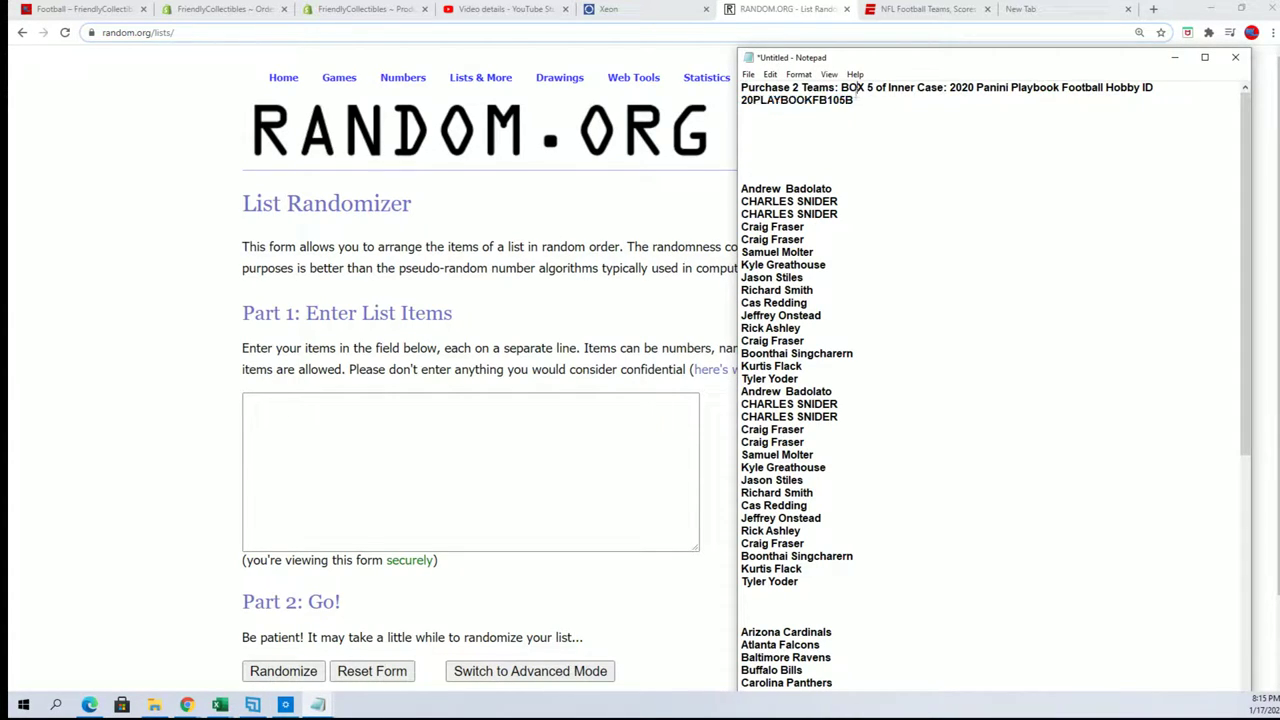
pyautogui.hotkey('shift', 'Home')
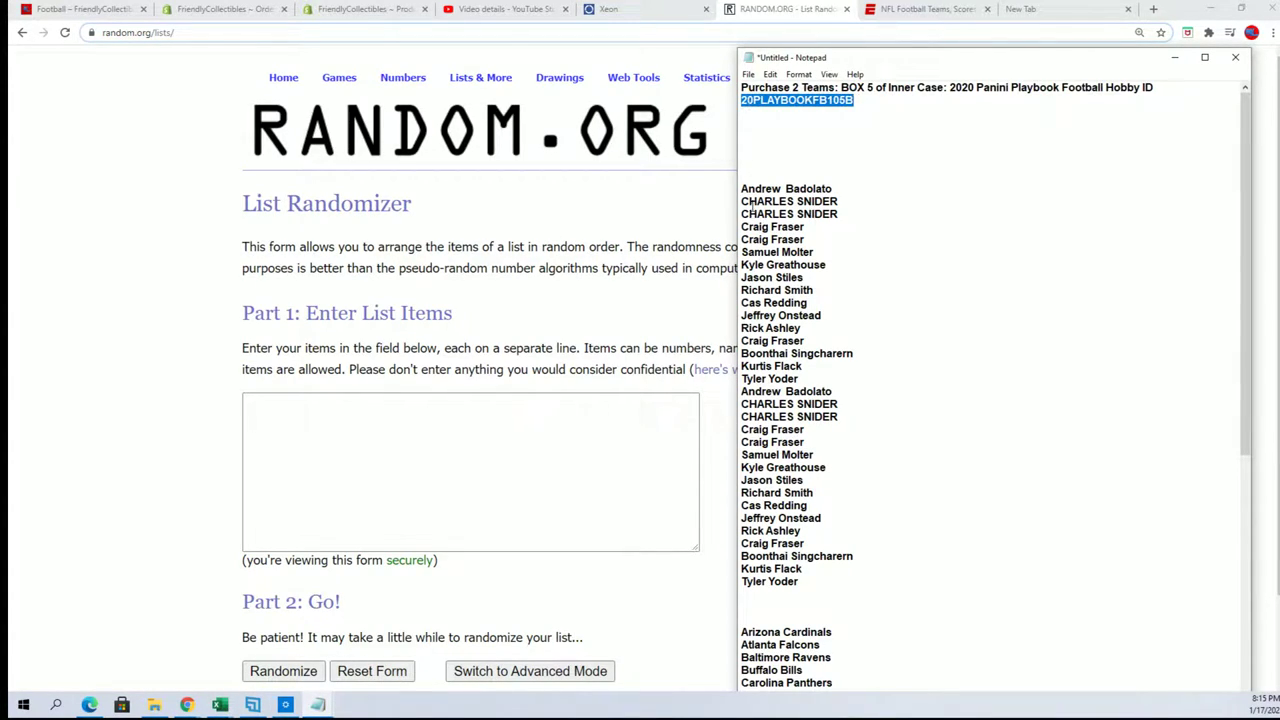
pyautogui.moveTo(740, 188)
pyautogui.mouseDown()
pyautogui.moveTo(838, 404)
pyautogui.moveTo(846, 607)
pyautogui.moveTo(814, 488)
pyautogui.moveTo(800, 205)
pyautogui.moveTo(728, 178)
pyautogui.moveTo(838, 322)
pyautogui.moveTo(818, 548)
pyautogui.moveTo(830, 581)
pyautogui.mouseUp()
pyautogui.rightClick(742, 203)
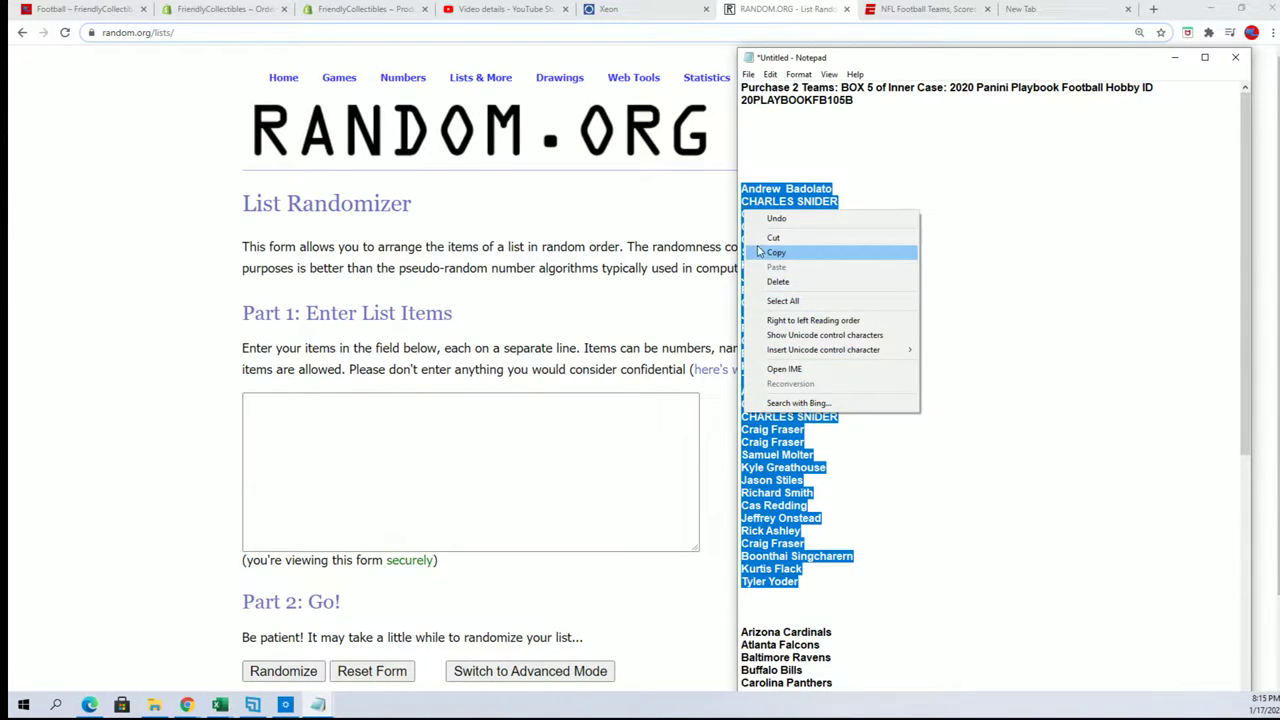
pyautogui.click(780, 248)
# Step: Paste the owner names into the RANDOM.ORG List Randomizer box
pyautogui.click(855, 100)
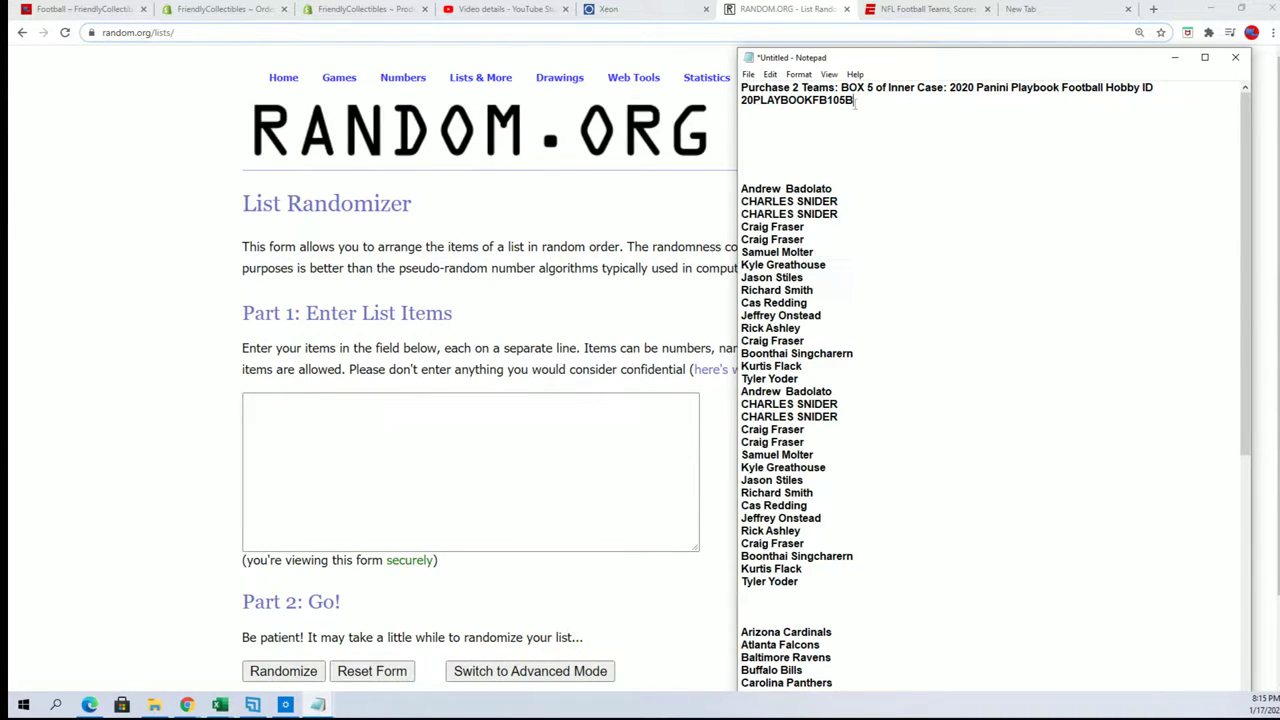
pyautogui.moveTo(752, 113); pyautogui.dragTo(745, 100)
pyautogui.click(750, 113)
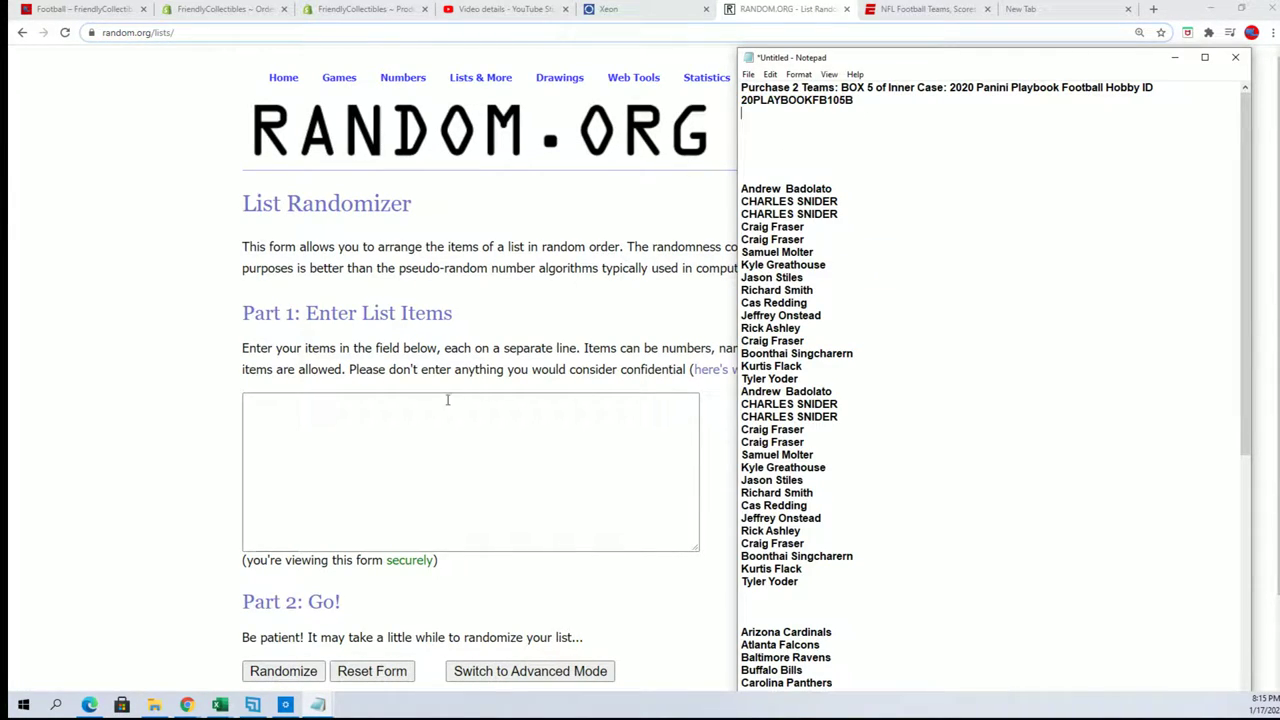
pyautogui.click(384, 443)
pyautogui.rightClick(254, 400)
pyautogui.click(300, 505)
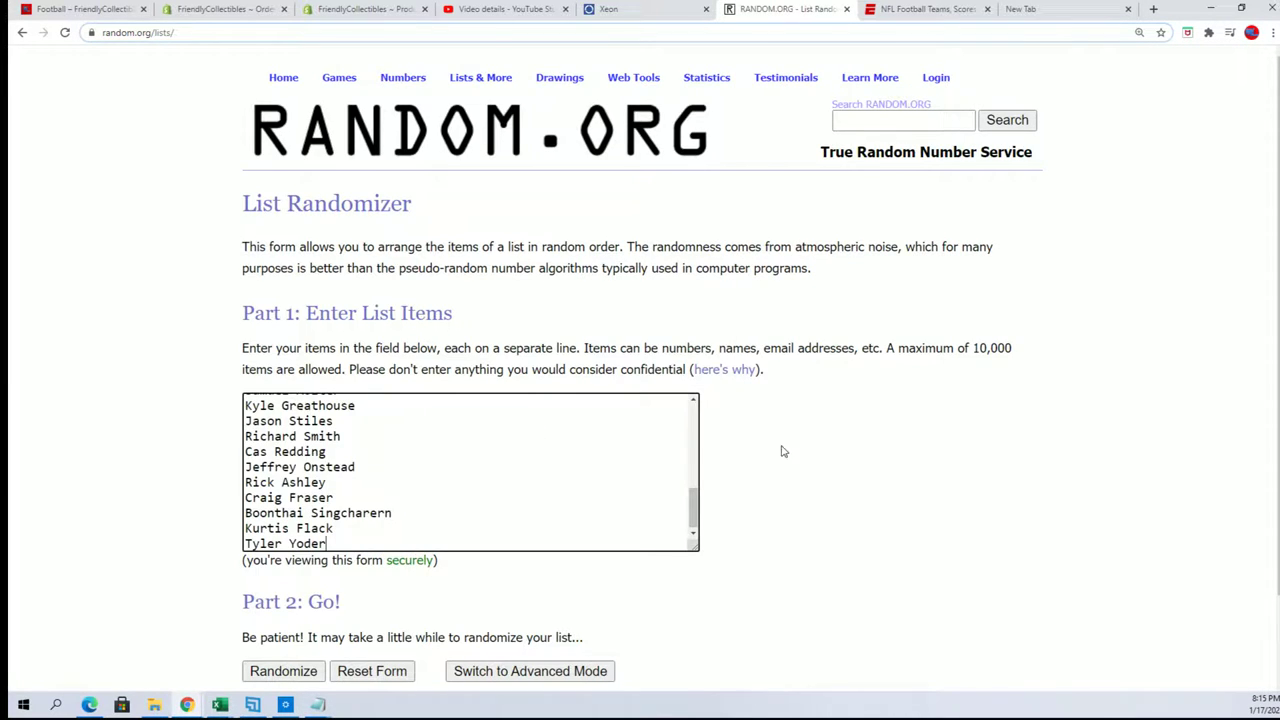
pyautogui.scroll(-2, 600, 480)
# Step: Randomize the owner list, reshuffling it seven times in total
pyautogui.click(277, 572)
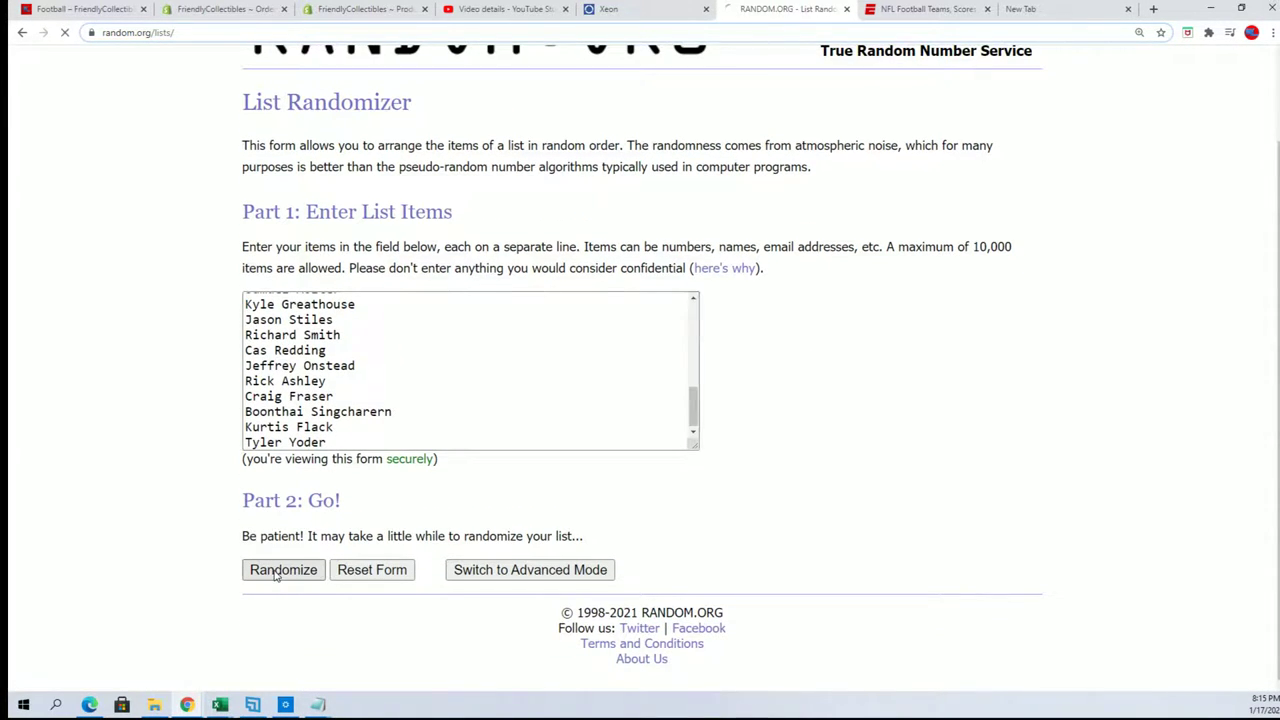
pyautogui.scroll(-3, 264, 514)
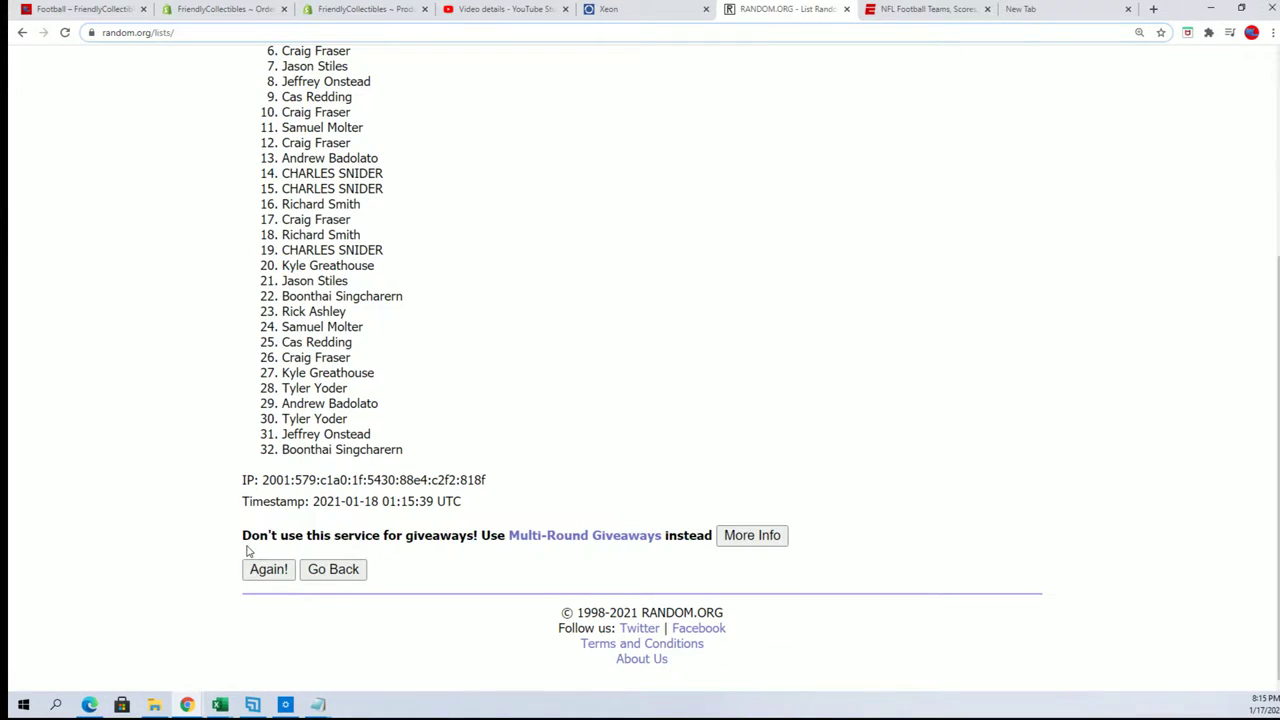
pyautogui.click(266, 569)
pyautogui.scroll(-3, 270, 492)
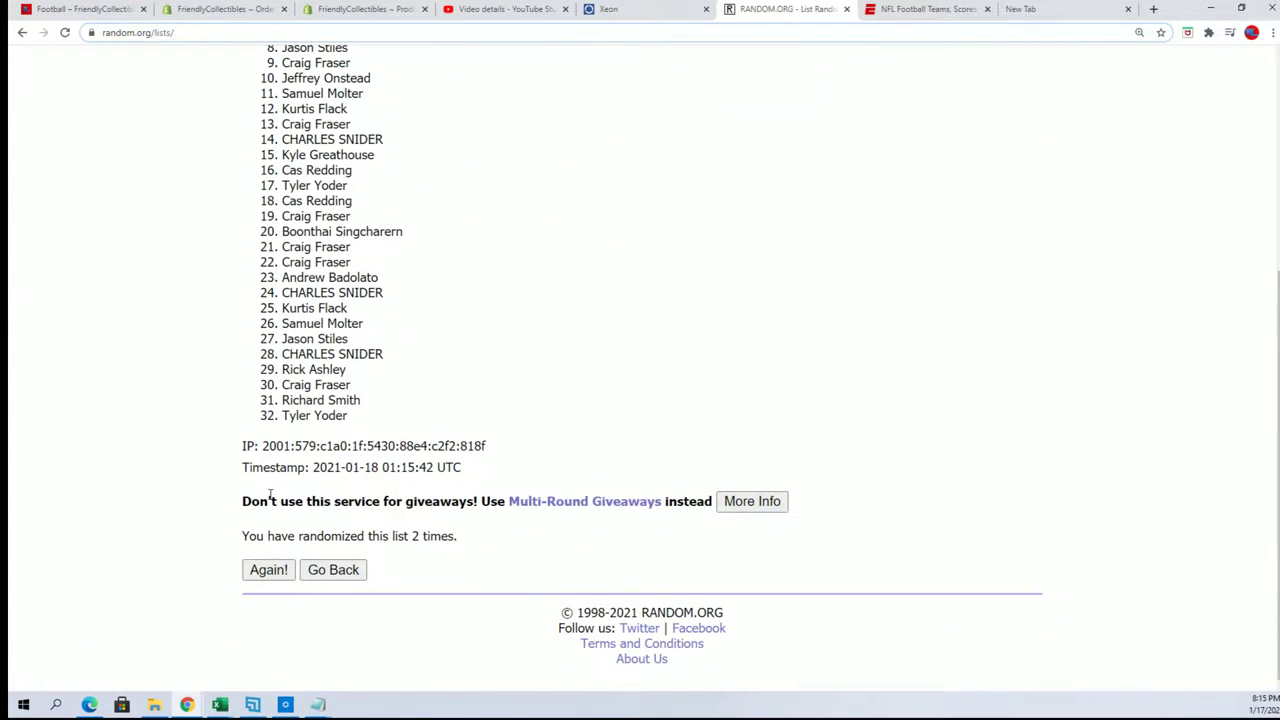
pyautogui.click(265, 570)
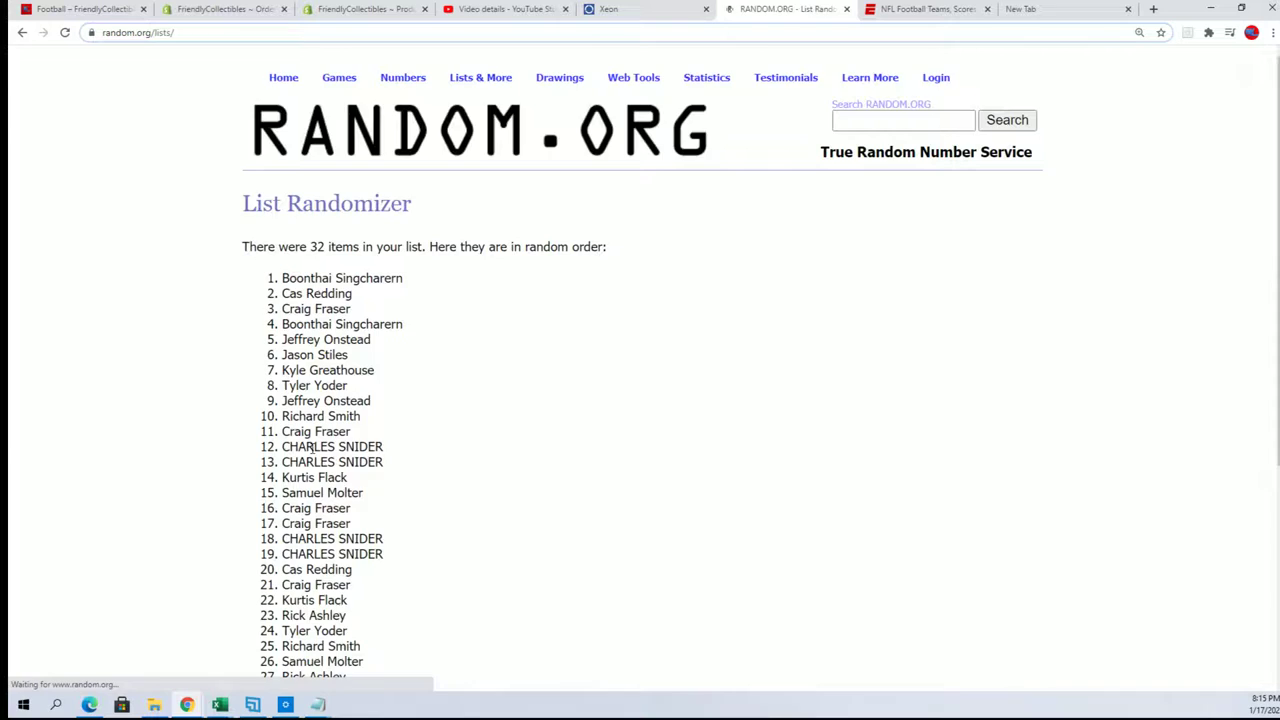
pyautogui.scroll(-3, 244, 533)
pyautogui.click(267, 570)
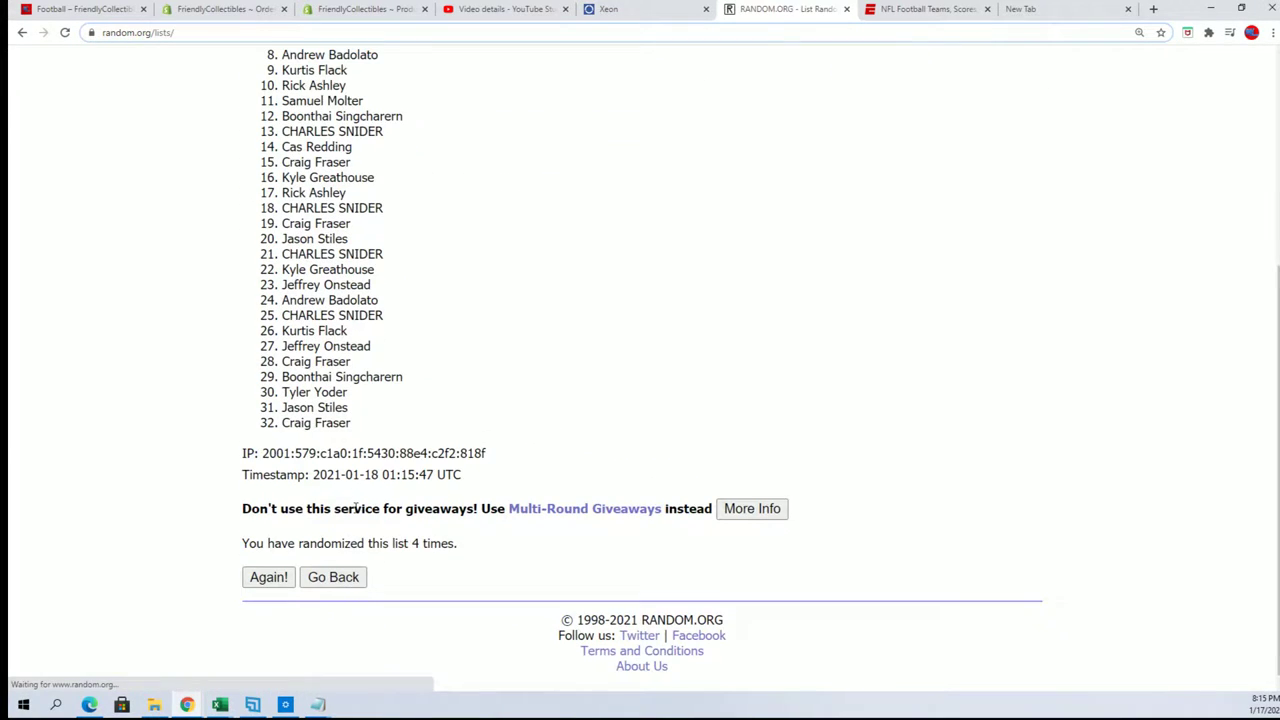
pyautogui.click(280, 577)
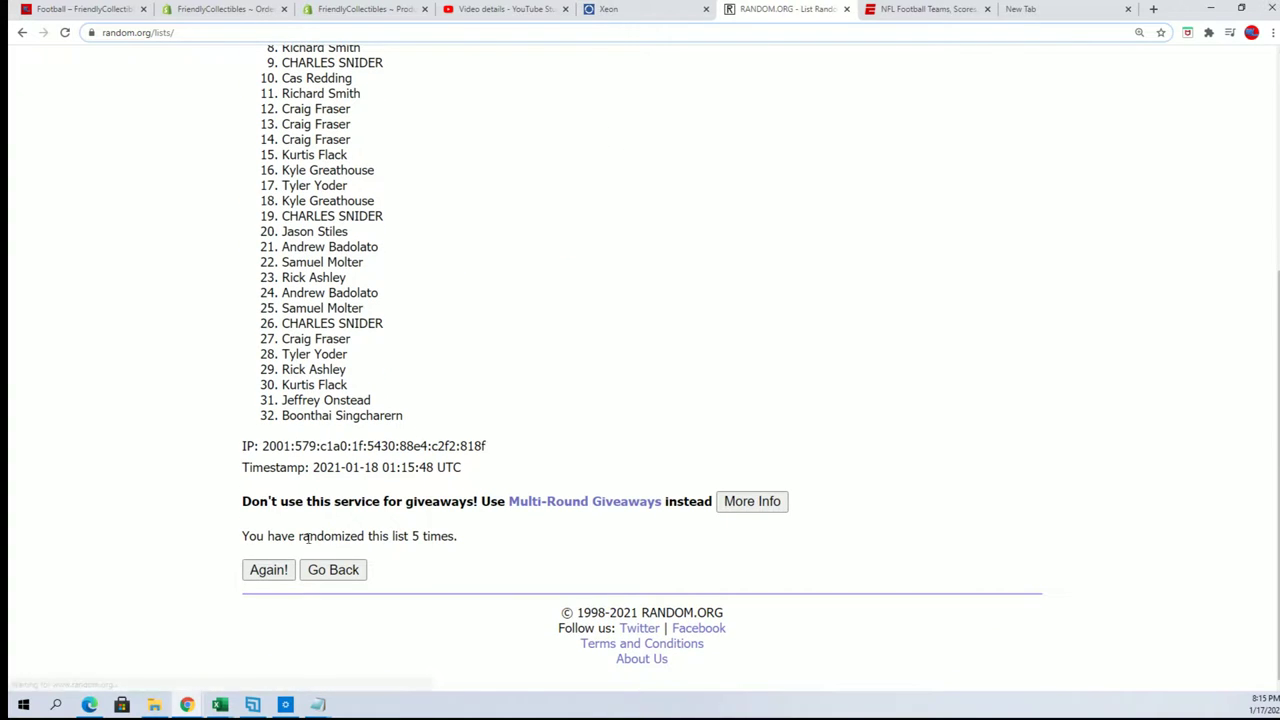
pyautogui.click(266, 571)
pyautogui.scroll(-3, 410, 518)
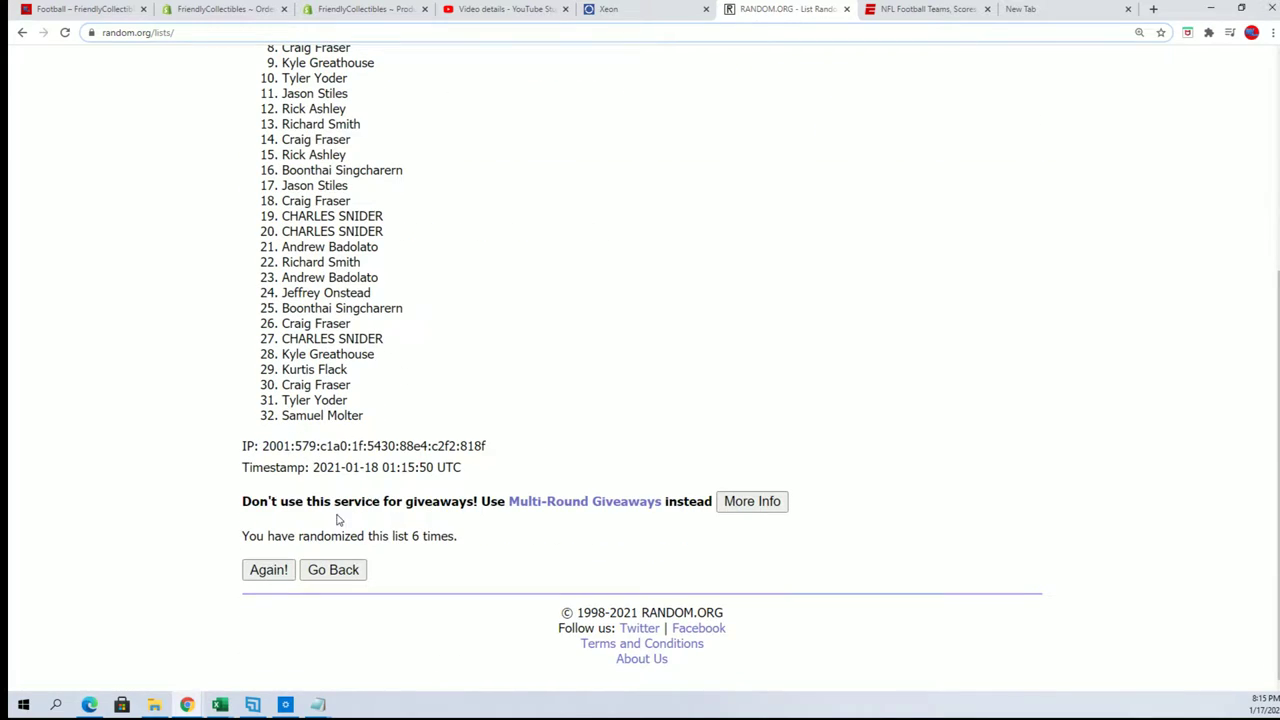
pyautogui.click(262, 572)
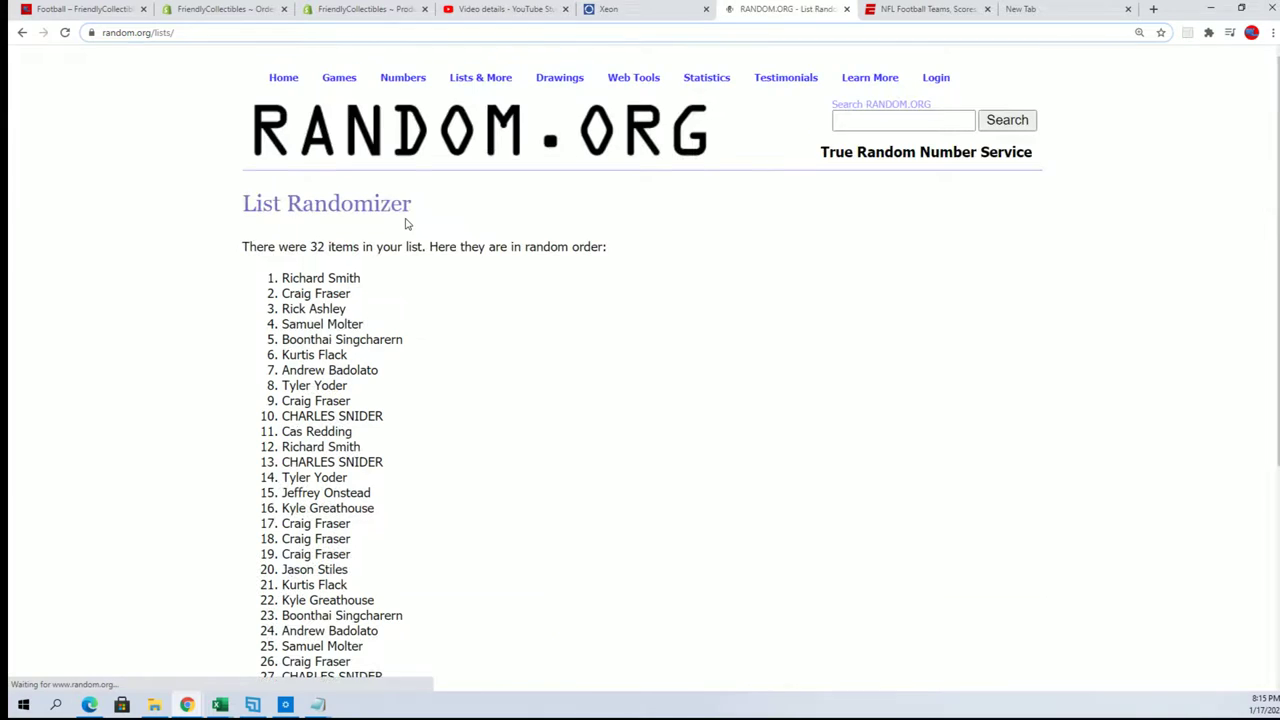
pyautogui.scroll(-1, 280, 300)
# Step: Copy all 32 shuffled owner names and return to the Excel workbook
pyautogui.moveTo(279, 210)
pyautogui.mouseDown()
pyautogui.moveTo(350, 244)
pyautogui.moveTo(350, 330)
pyautogui.moveTo(389, 428)
pyautogui.mouseUp()
pyautogui.scroll(-3, 350, 300)
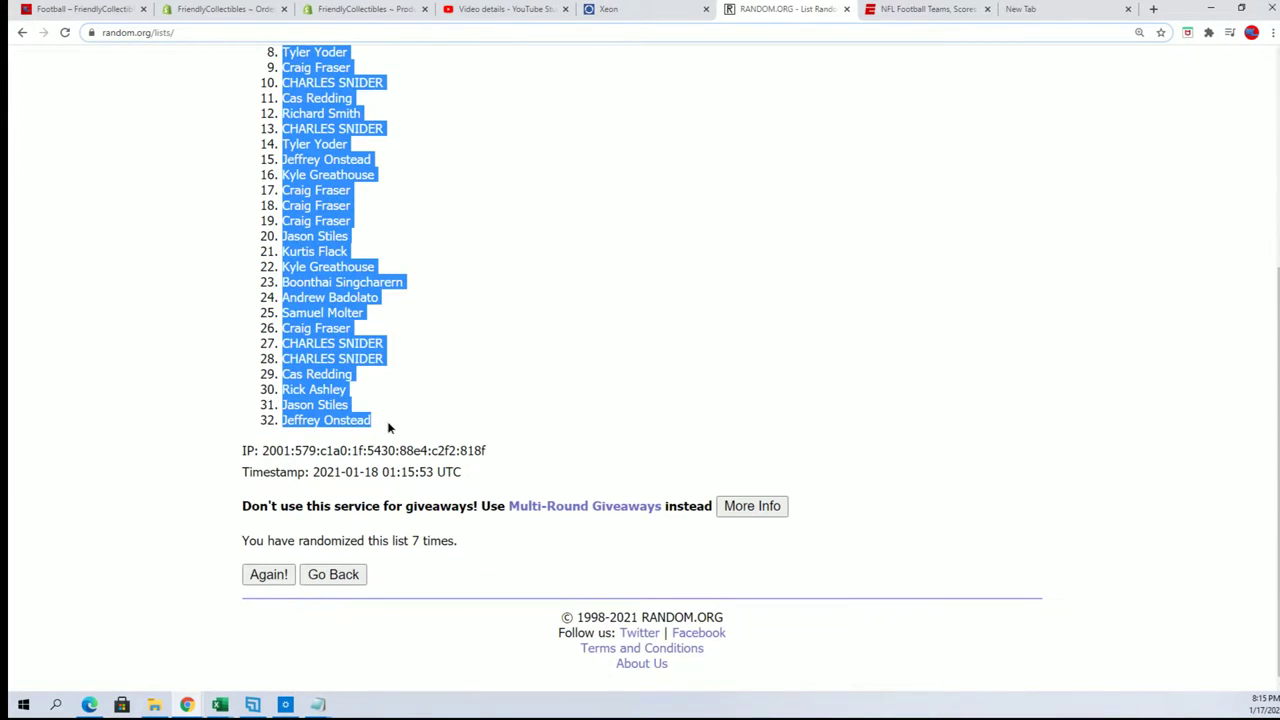
pyautogui.rightClick(338, 350)
pyautogui.click(366, 360)
pyautogui.scroll(2, 428, 523)
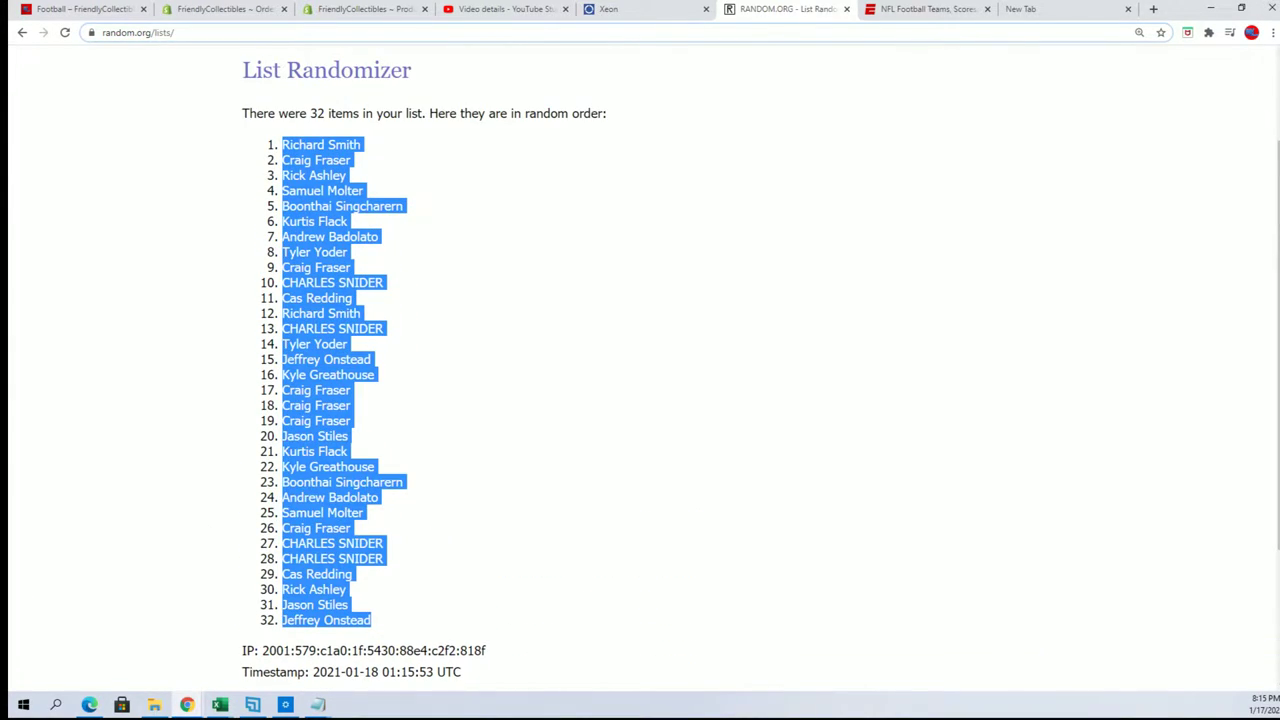
pyautogui.hotkey('alt', 'Tab')
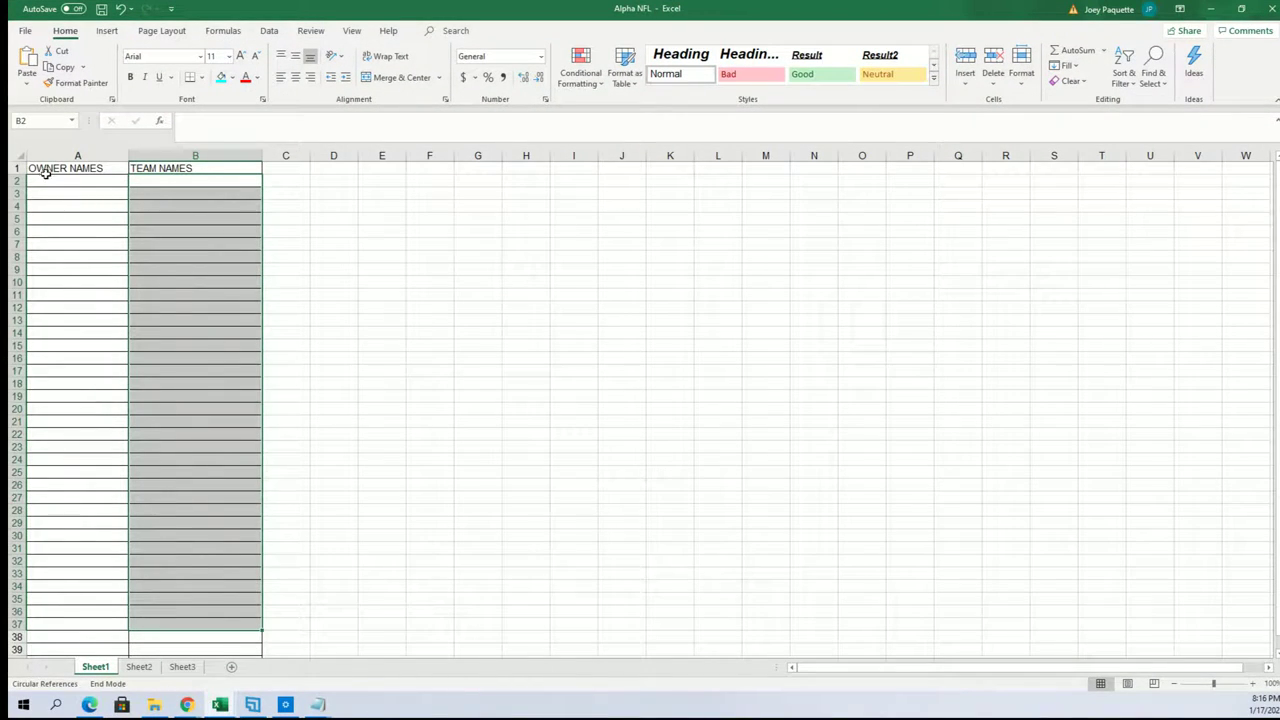
# Step: Paste the 32 owner names into A2 as unformatted text
pyautogui.click(40, 177)
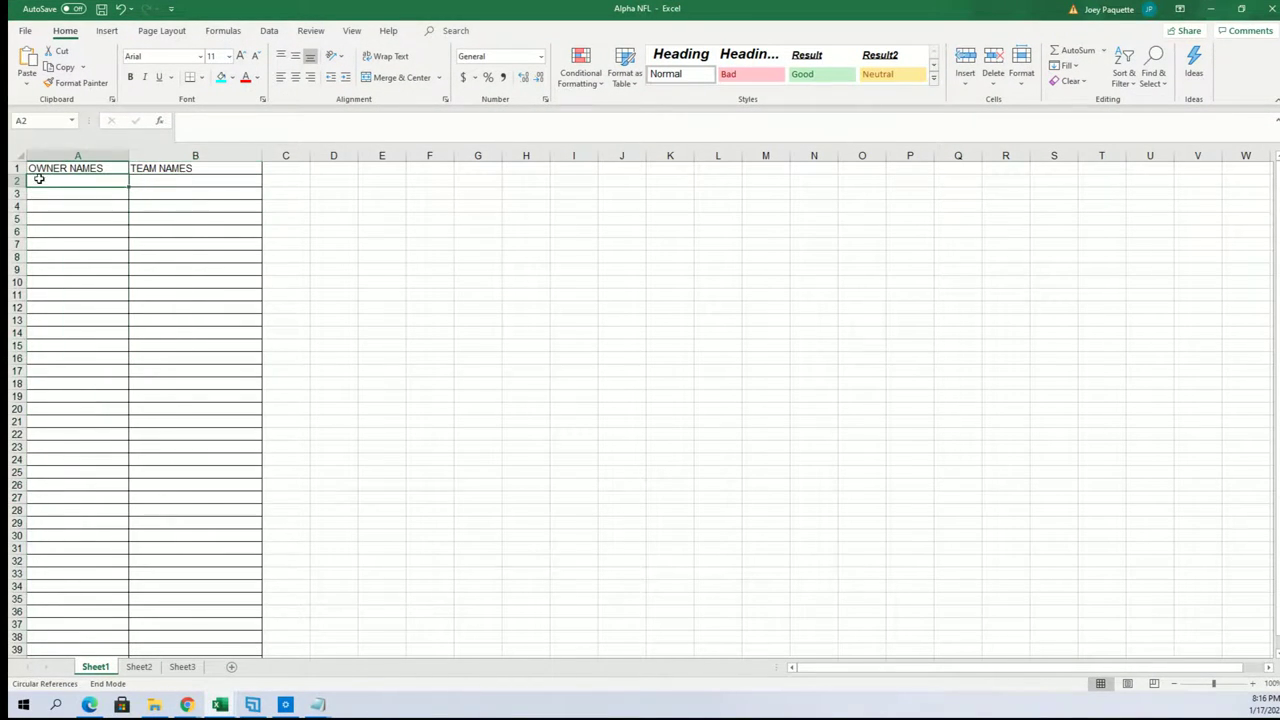
pyautogui.rightClick(40, 177)
pyautogui.click(80, 267)
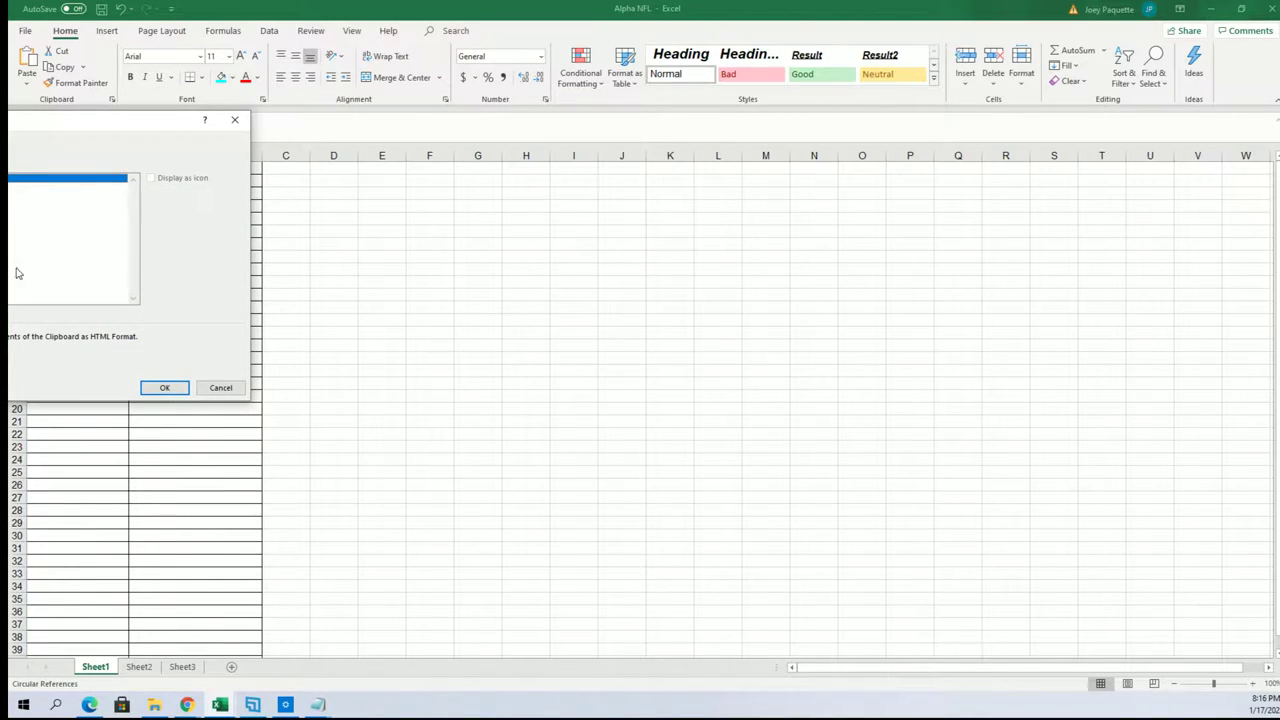
pyautogui.press('Down')
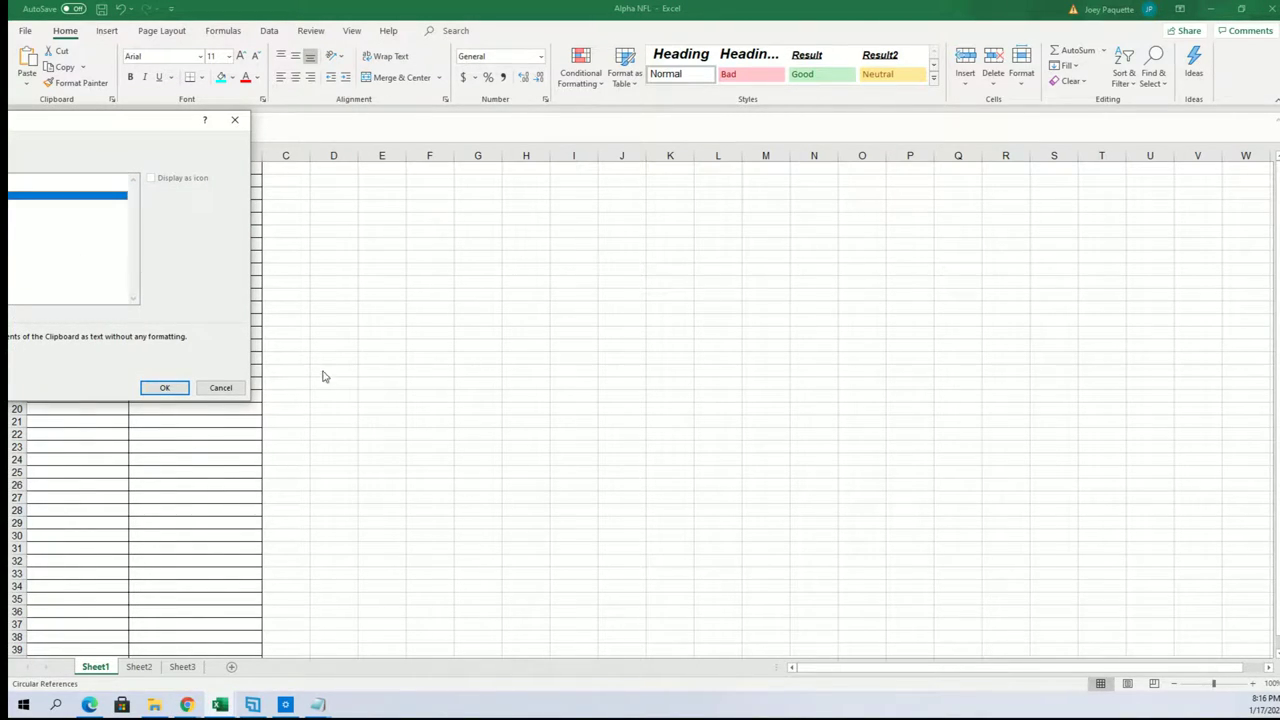
pyautogui.click(168, 386)
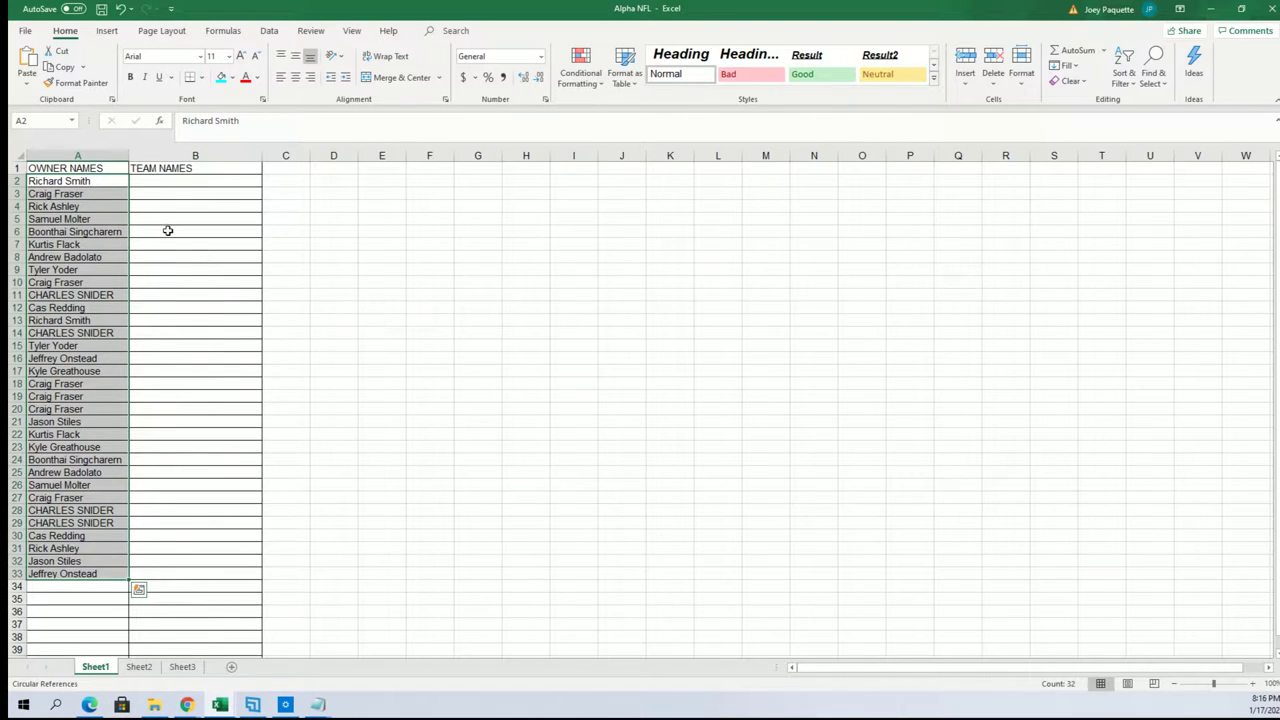
# Step: Select B2 and set the sheet zoom back to about 120%
pyautogui.click(157, 183)
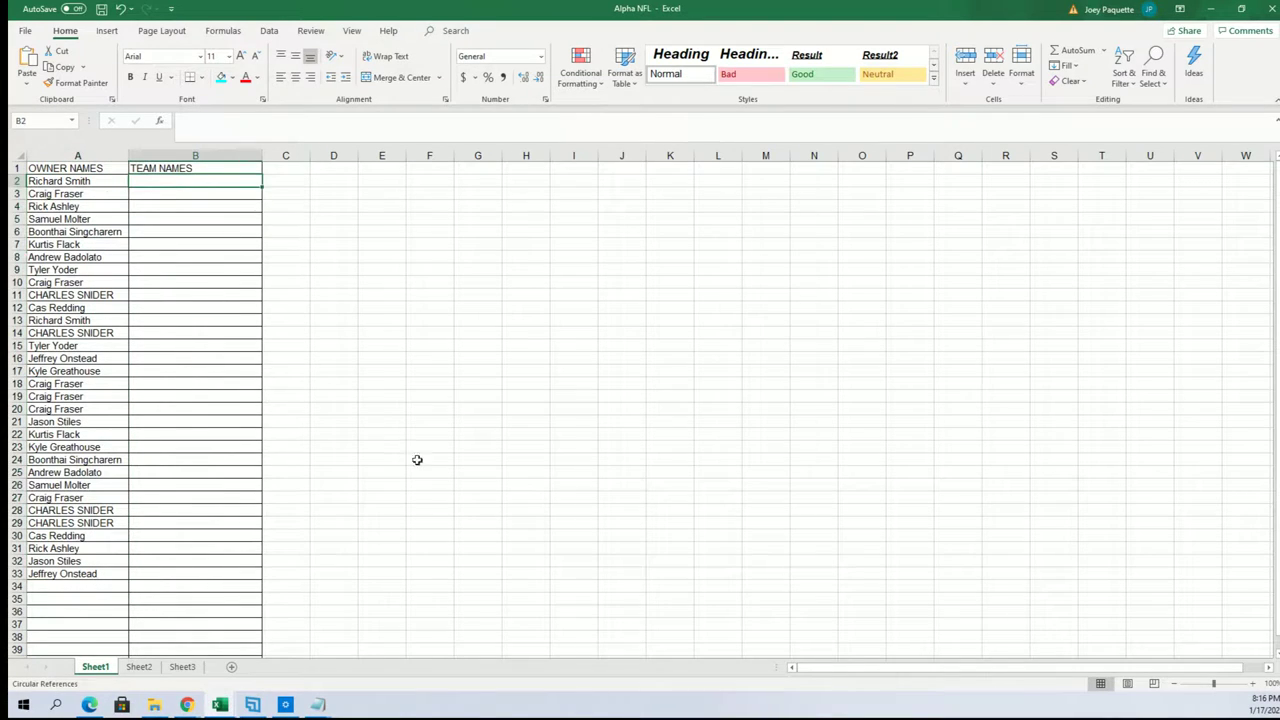
pyautogui.click(1246, 683)
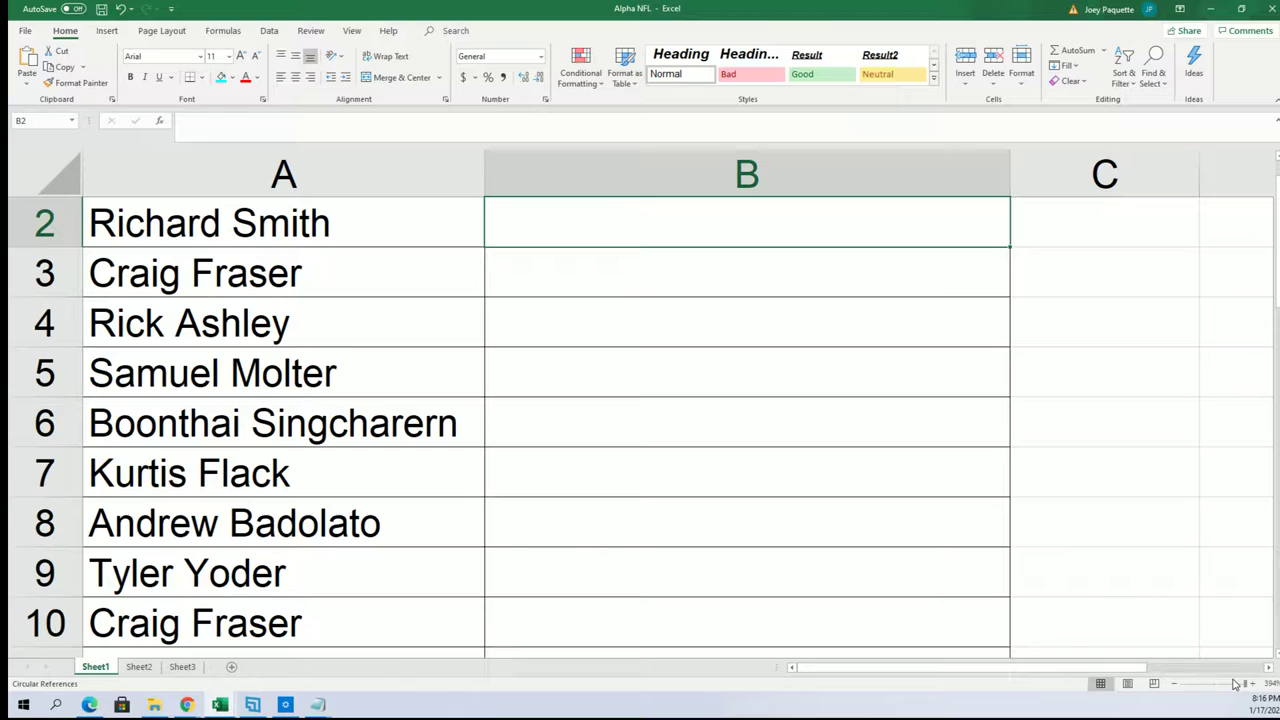
pyautogui.click(1216, 686)
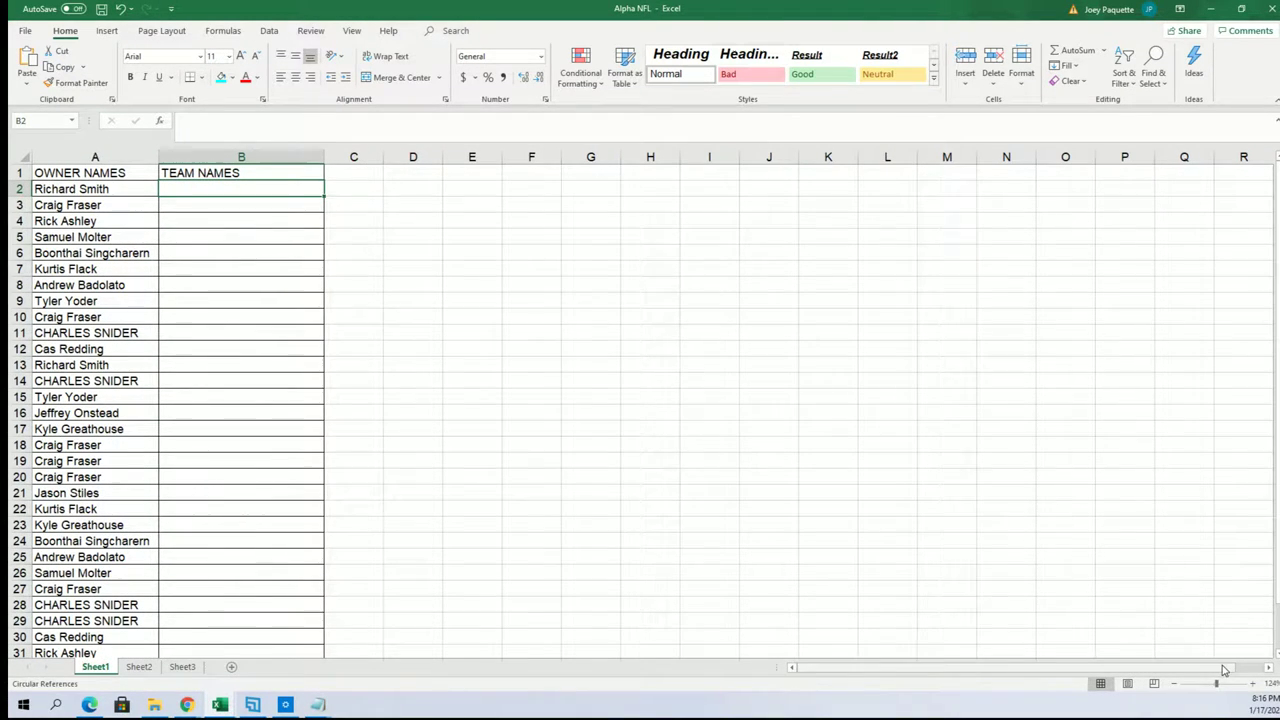
pyautogui.click(1207, 686)
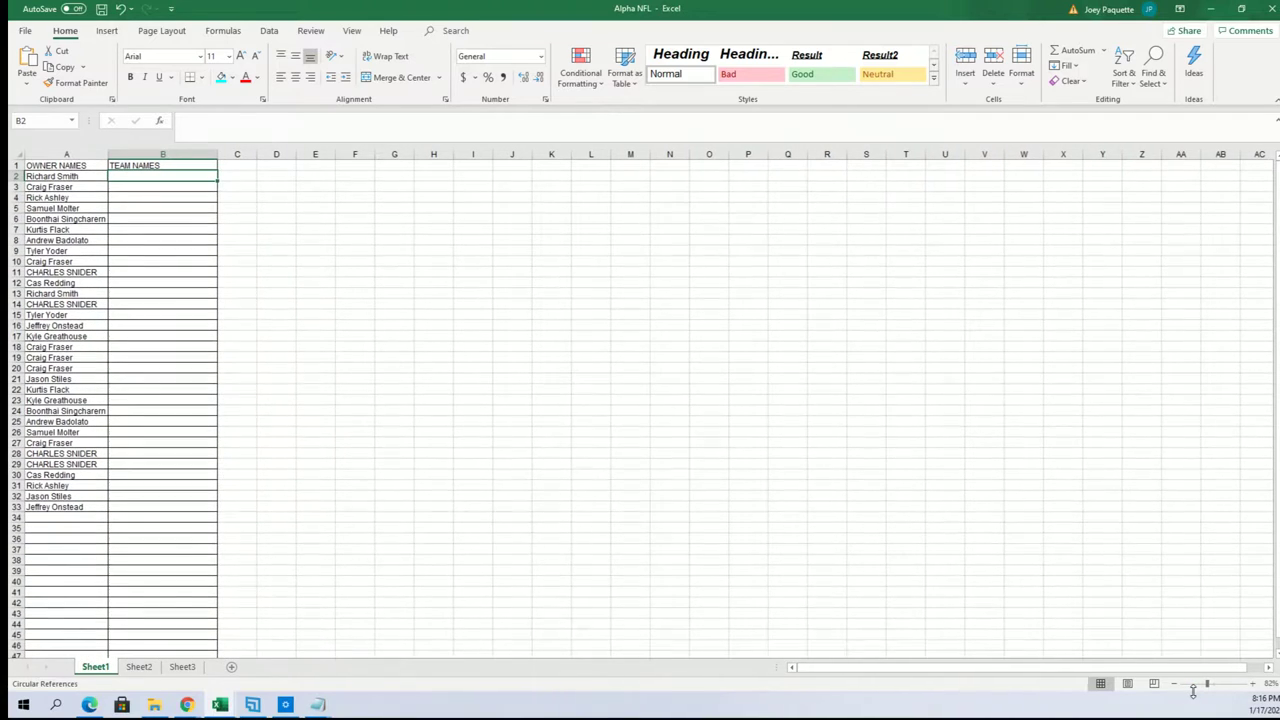
pyautogui.click(1254, 686)
pyautogui.click(1254, 686)
pyautogui.click(1254, 686)
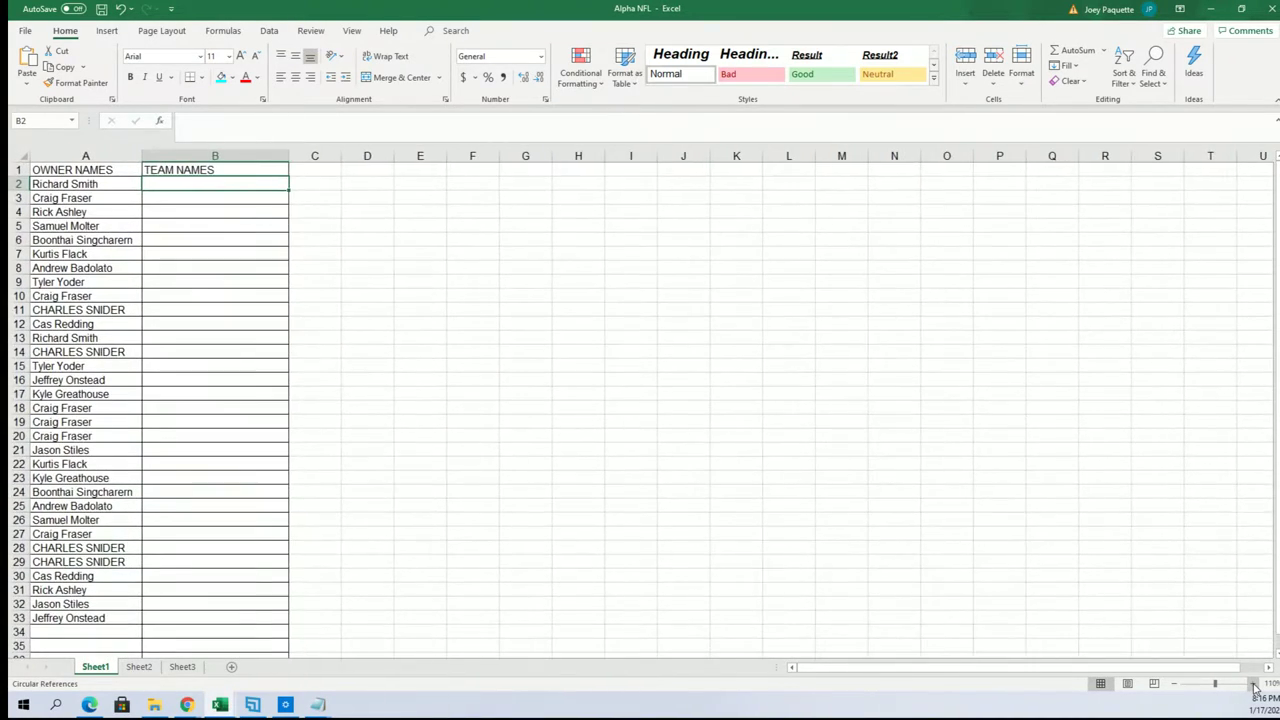
pyautogui.click(1254, 686)
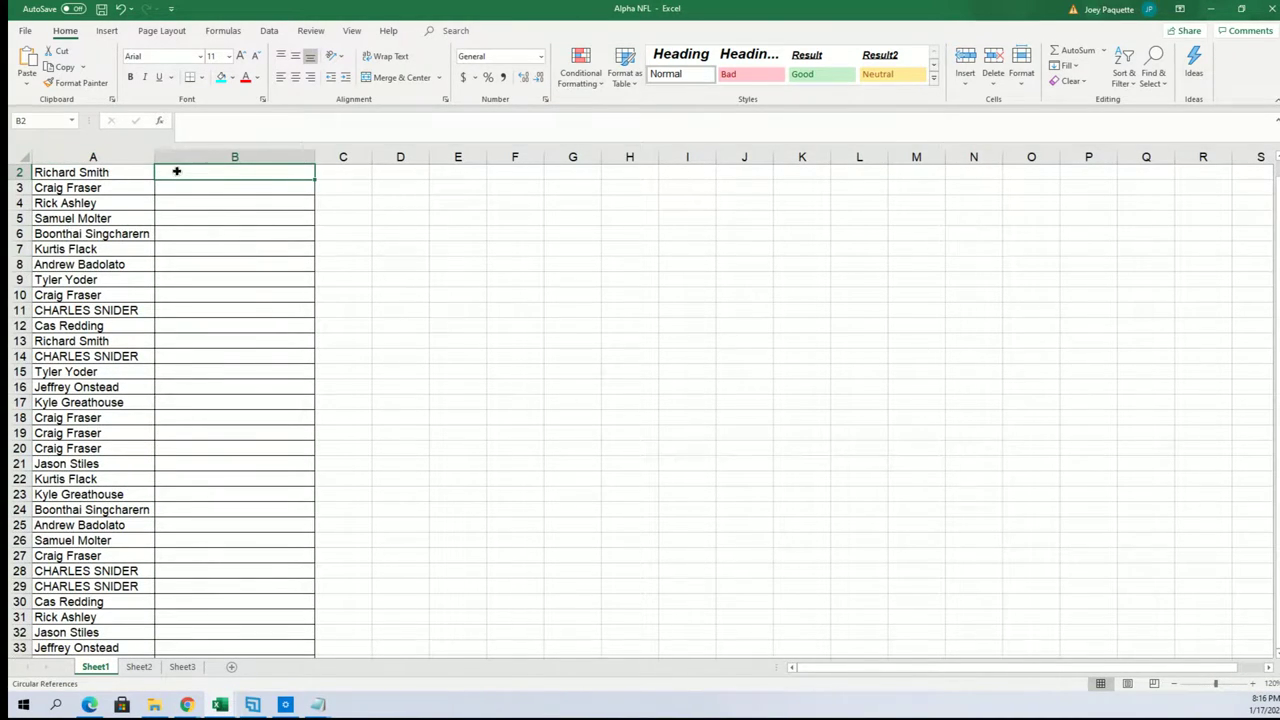
# Step: Minimize Excel and open a fresh, empty RANDOM.ORG List Randomizer form
pyautogui.click(1211, 9)
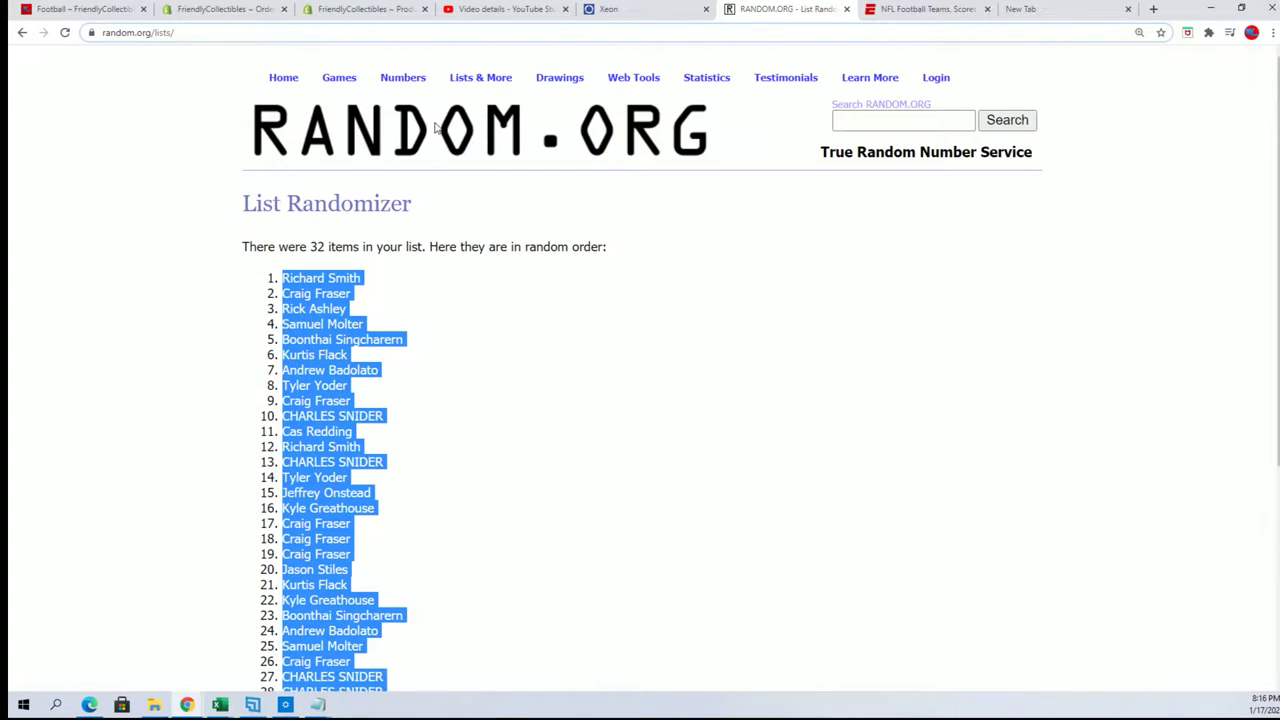
pyautogui.moveTo(480, 77)
pyautogui.click(500, 97)
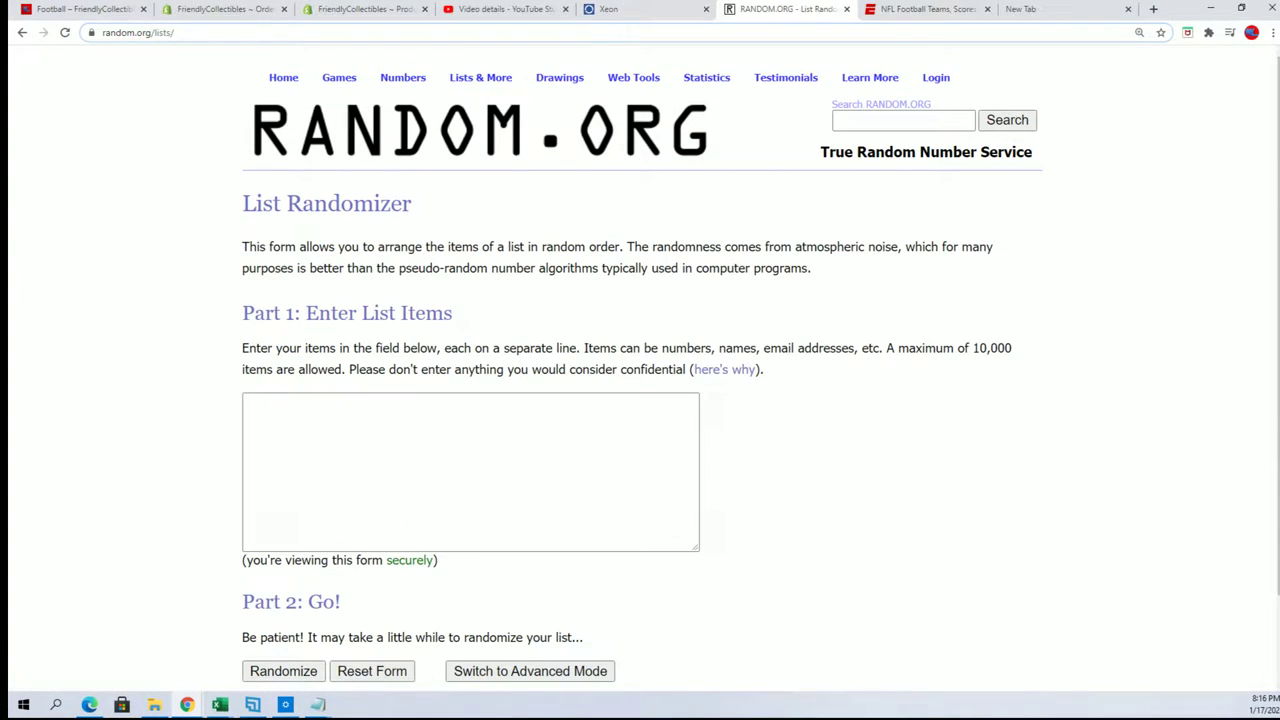
# Step: Copy the full list of 32 NFL teams from Notepad
pyautogui.hotkey('alt', 'Tab')
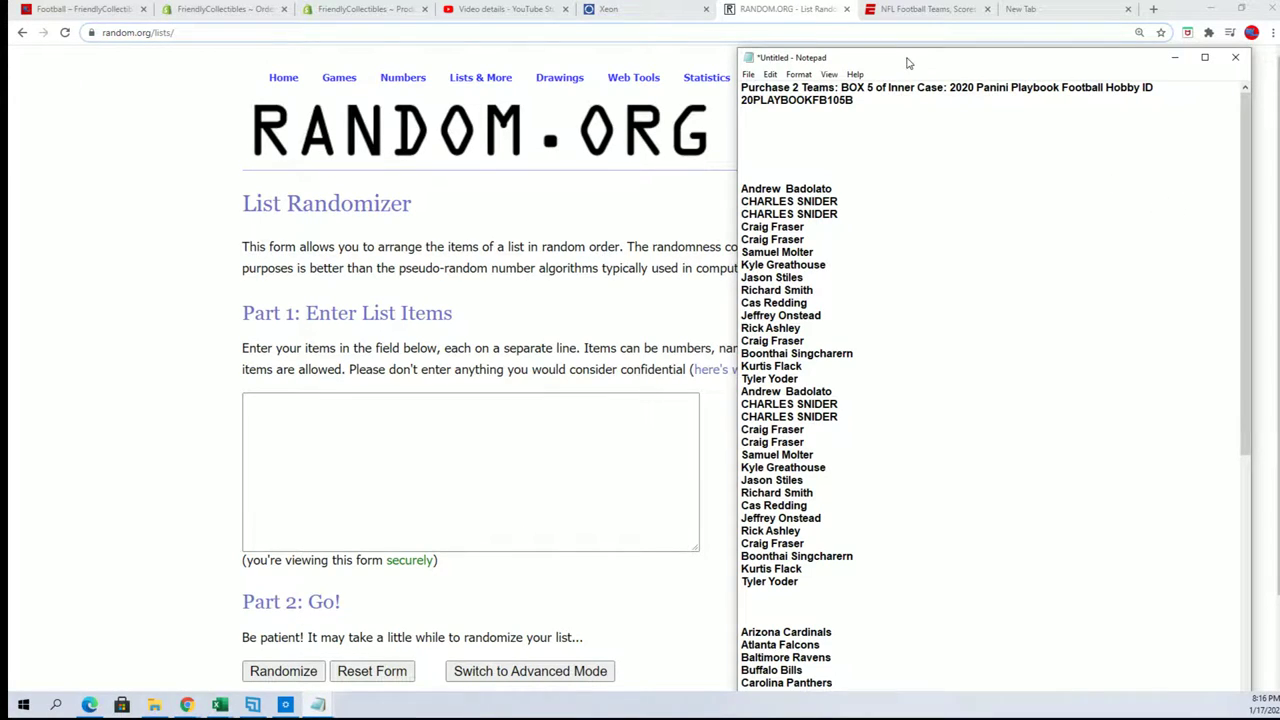
pyautogui.moveTo(914, 50); pyautogui.dragTo(914, 1)
pyautogui.scroll(-8, 1003, 514)
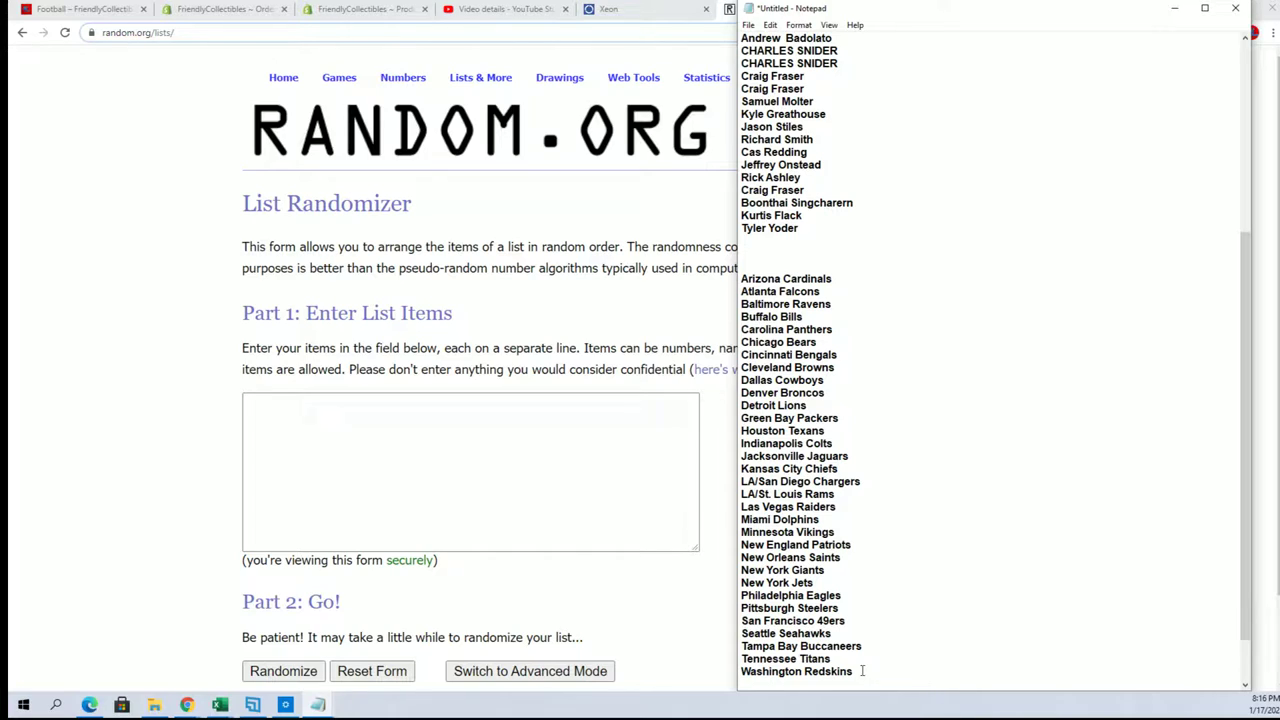
pyautogui.moveTo(862, 671)
pyautogui.mouseDown()
pyautogui.moveTo(770, 606)
pyautogui.moveTo(800, 456)
pyautogui.moveTo(790, 370)
pyautogui.moveTo(764, 304)
pyautogui.moveTo(737, 279)
pyautogui.mouseUp()
pyautogui.rightClick(755, 293)
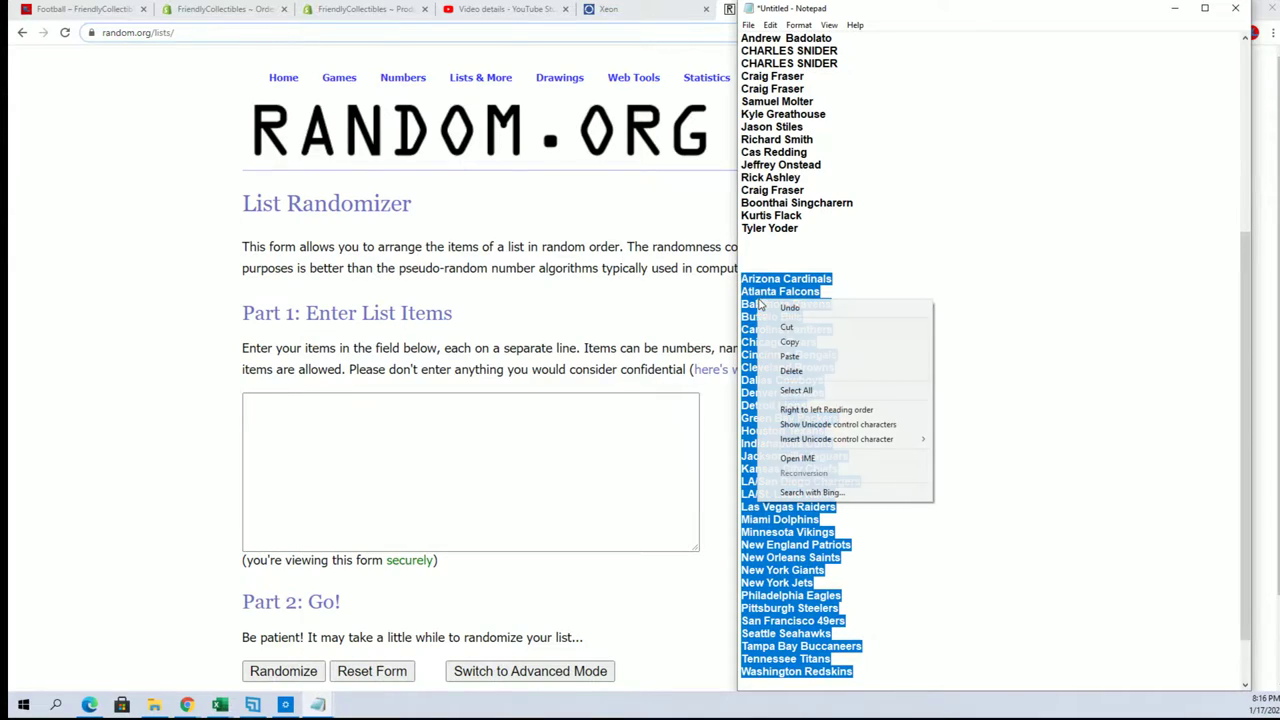
pyautogui.click(790, 346)
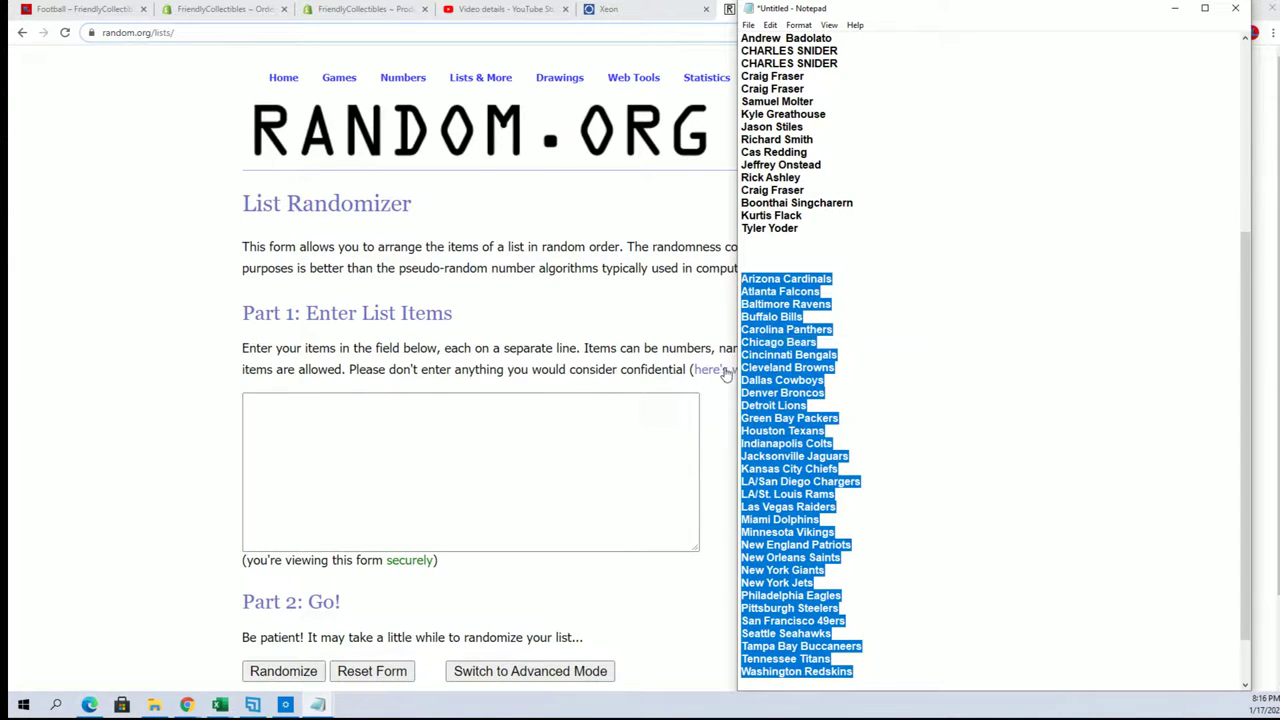
# Step: Paste the NFL team list into the randomizer's list field
pyautogui.click(658, 383)
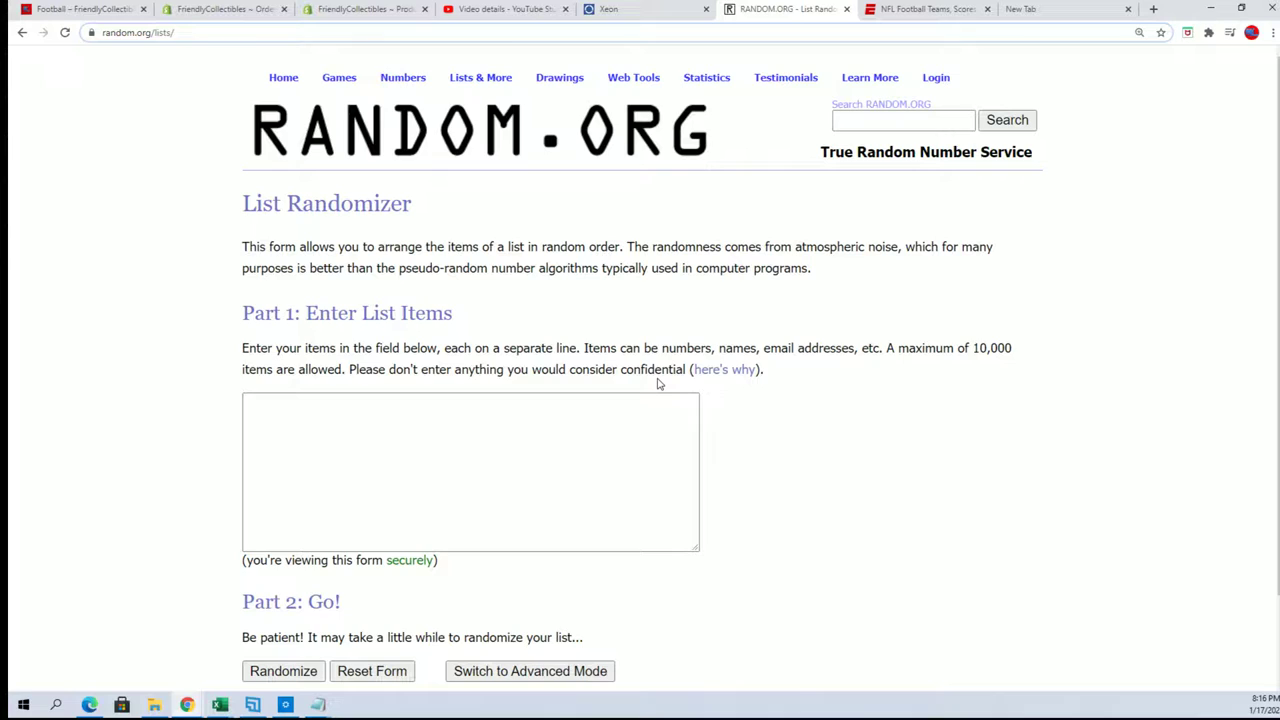
pyautogui.rightClick(491, 420)
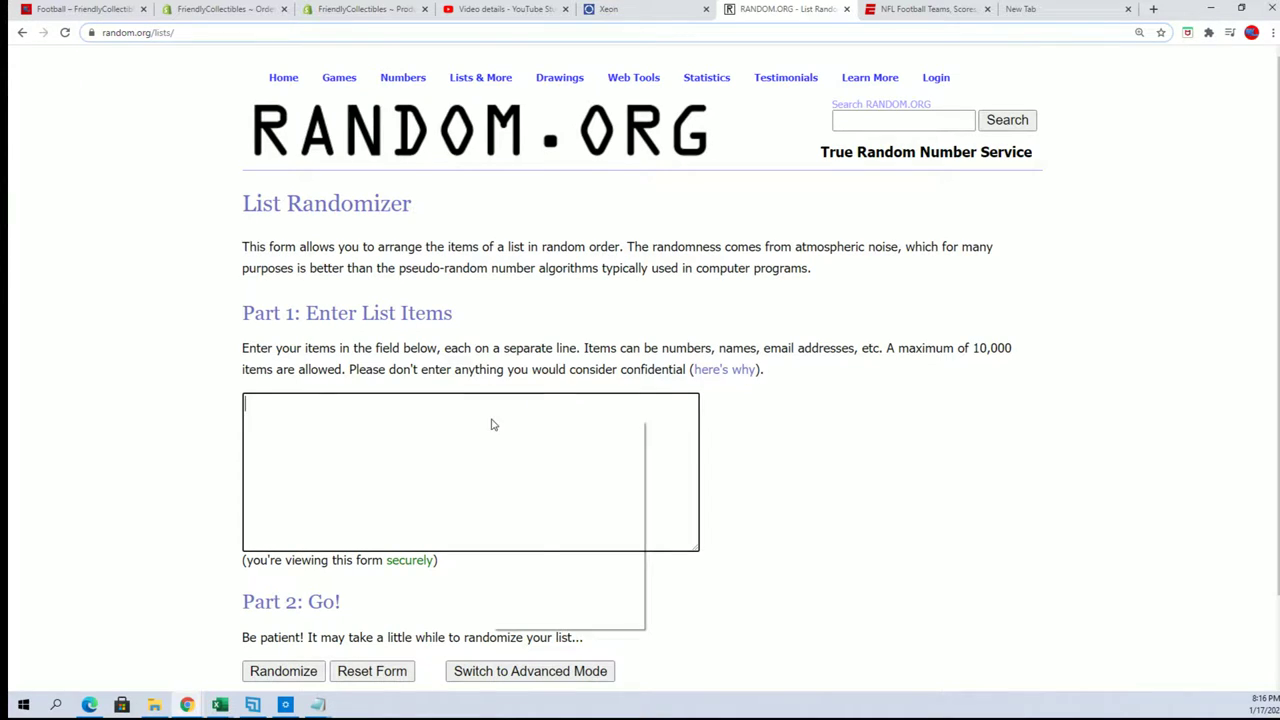
pyautogui.click(514, 521)
pyautogui.scroll(-1, 876, 490)
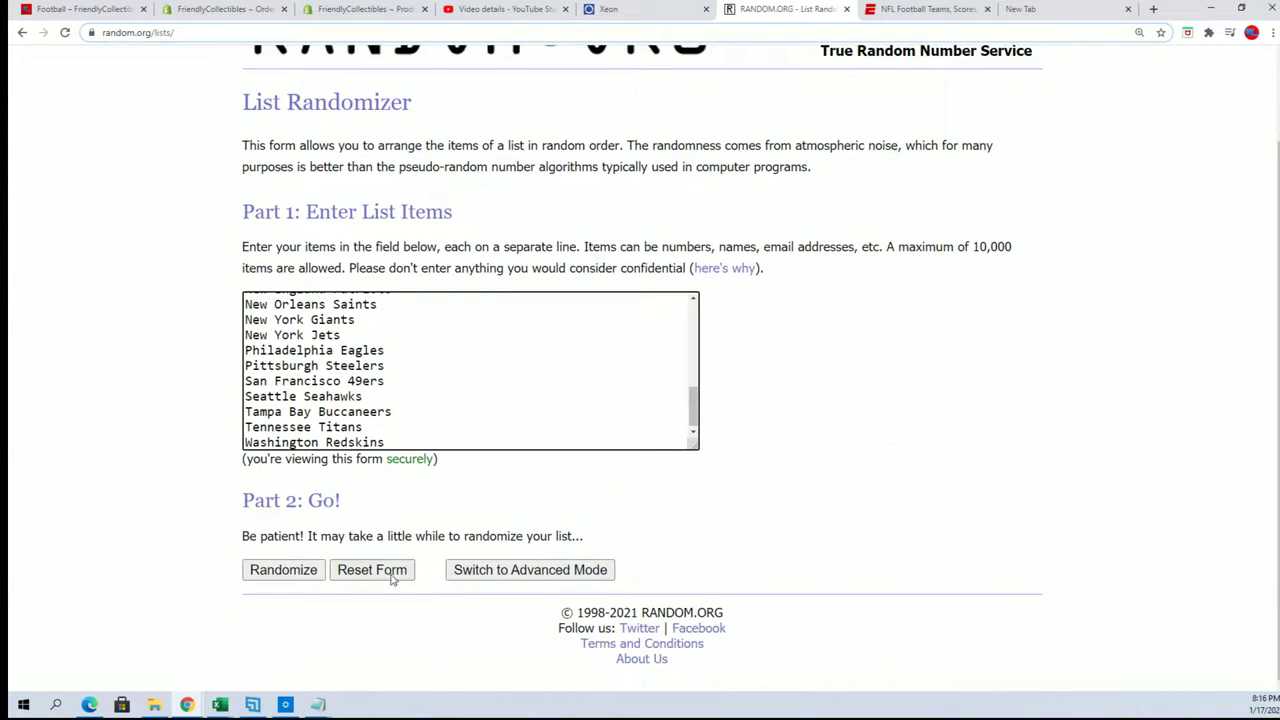
# Step: Randomize the team list, reshuffling it seven times in total
pyautogui.click(281, 578)
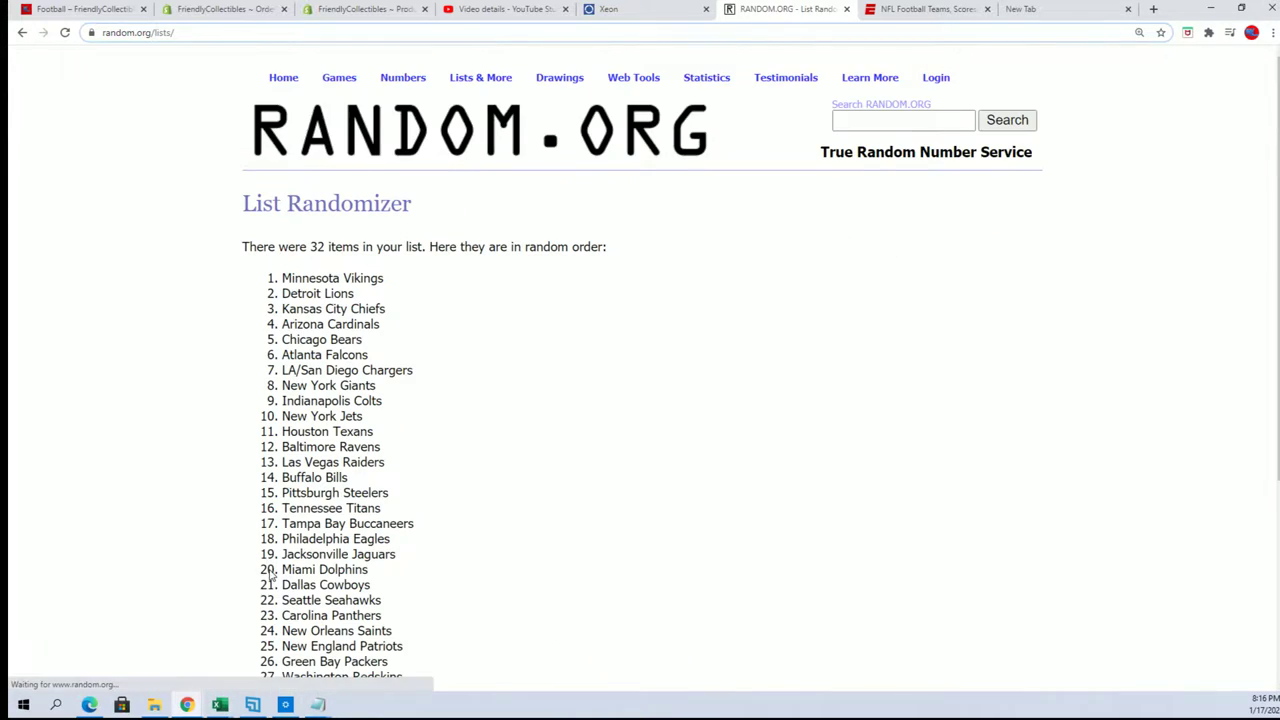
pyautogui.scroll(-3, 270, 578)
pyautogui.click(257, 571)
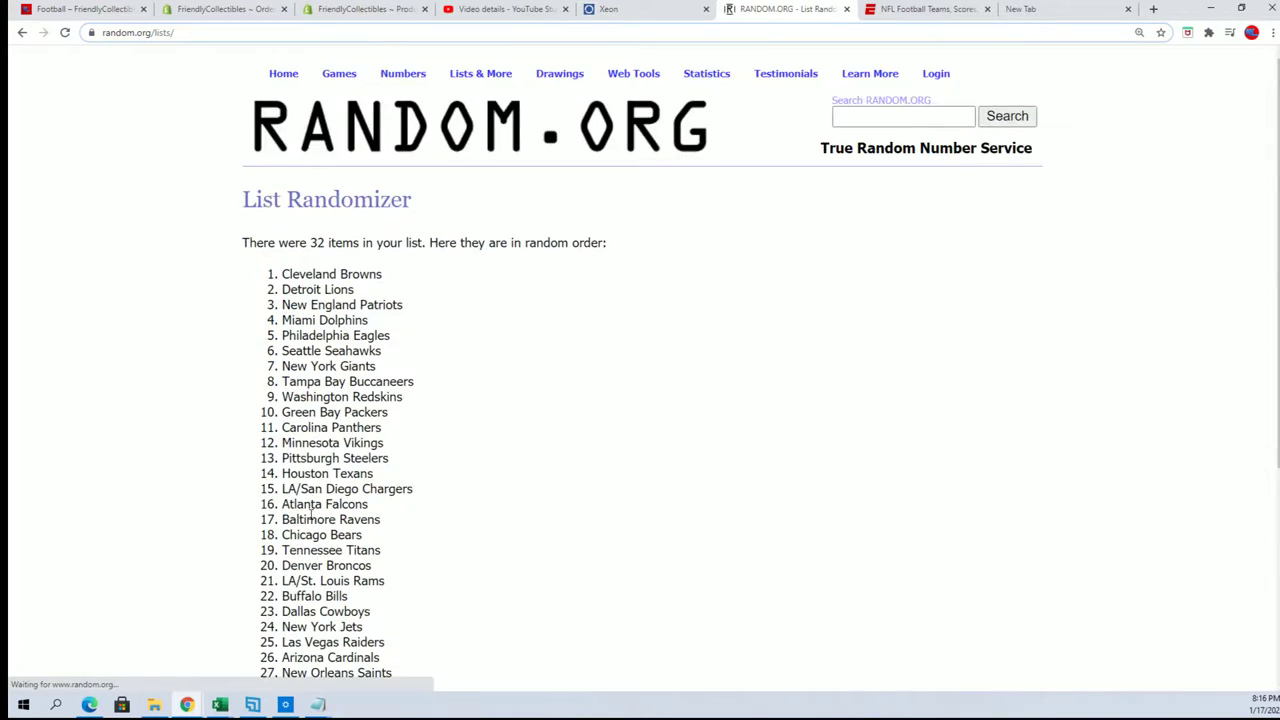
pyautogui.scroll(-3, 334, 532)
pyautogui.scroll(-5, 300, 550)
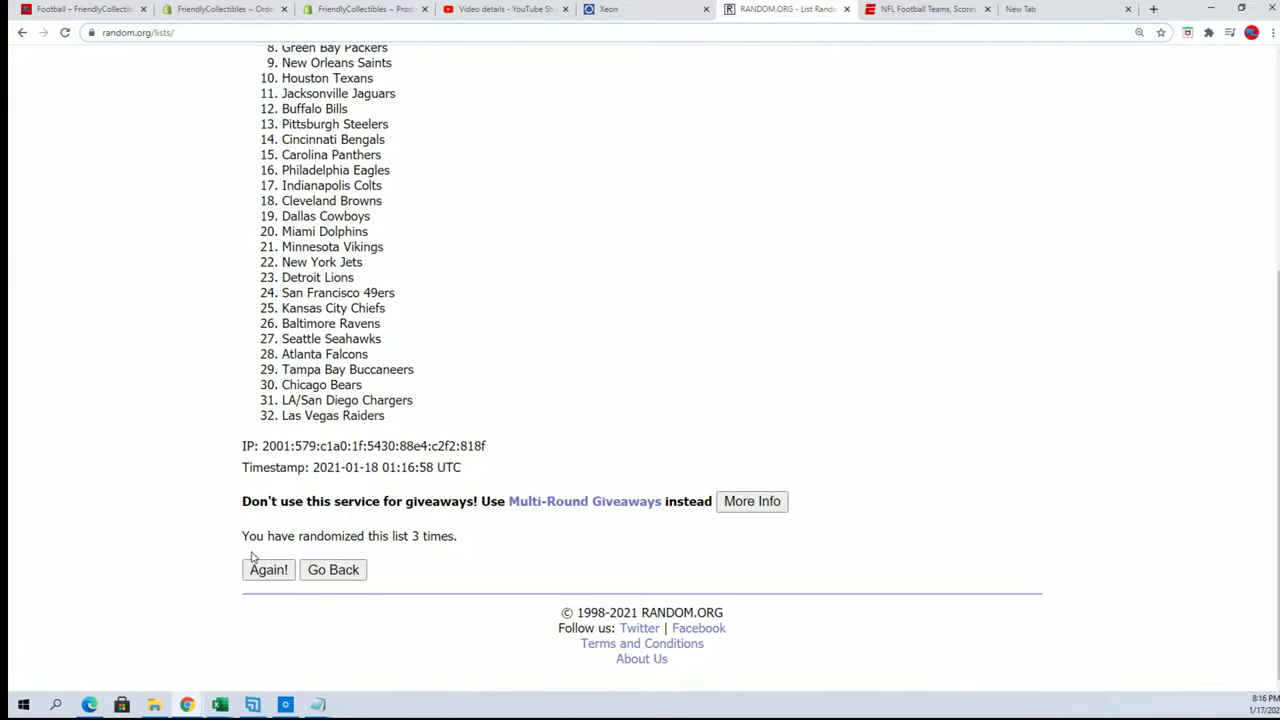
pyautogui.click(268, 569)
pyautogui.scroll(-3, 320, 538)
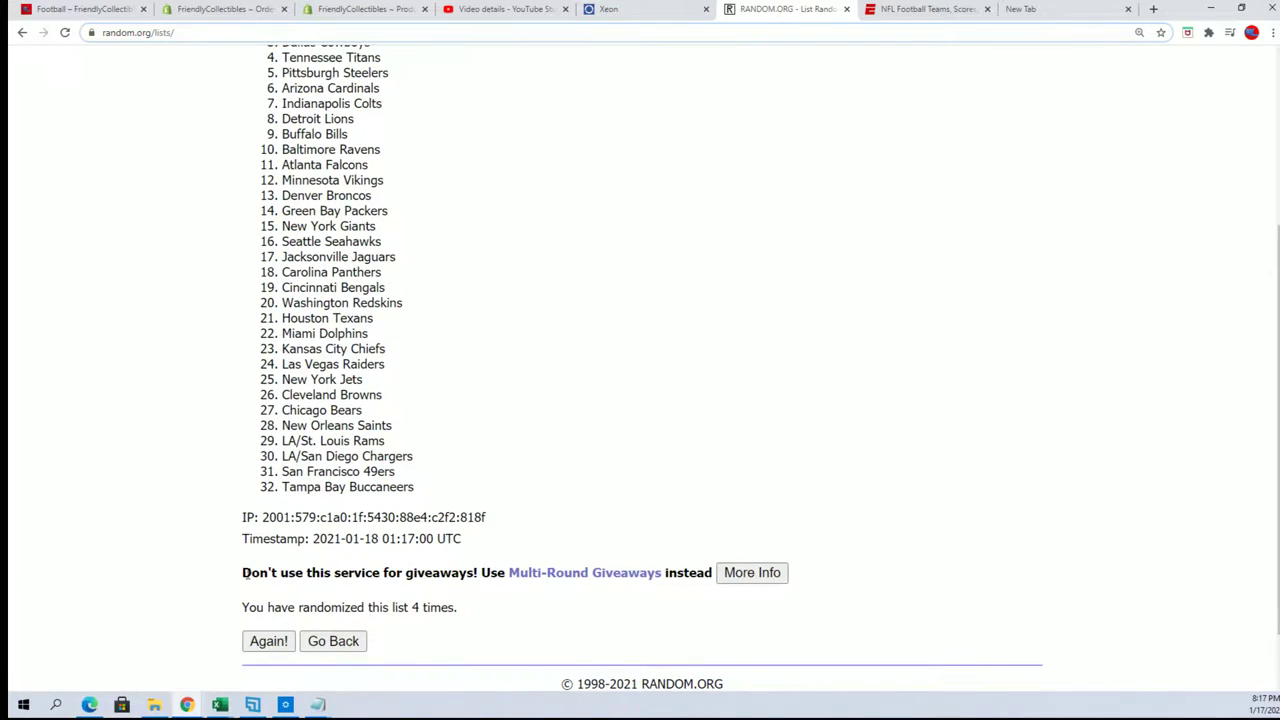
pyautogui.click(272, 640)
pyautogui.scroll(-5, 508, 537)
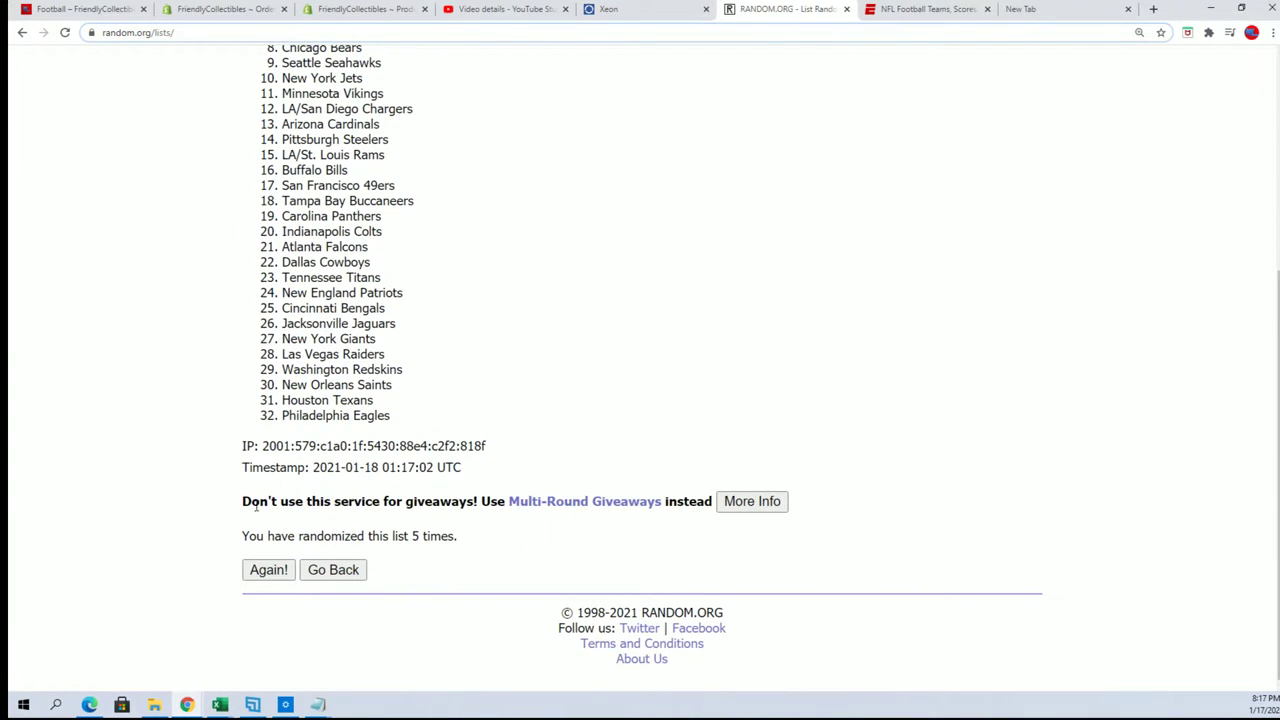
pyautogui.click(277, 576)
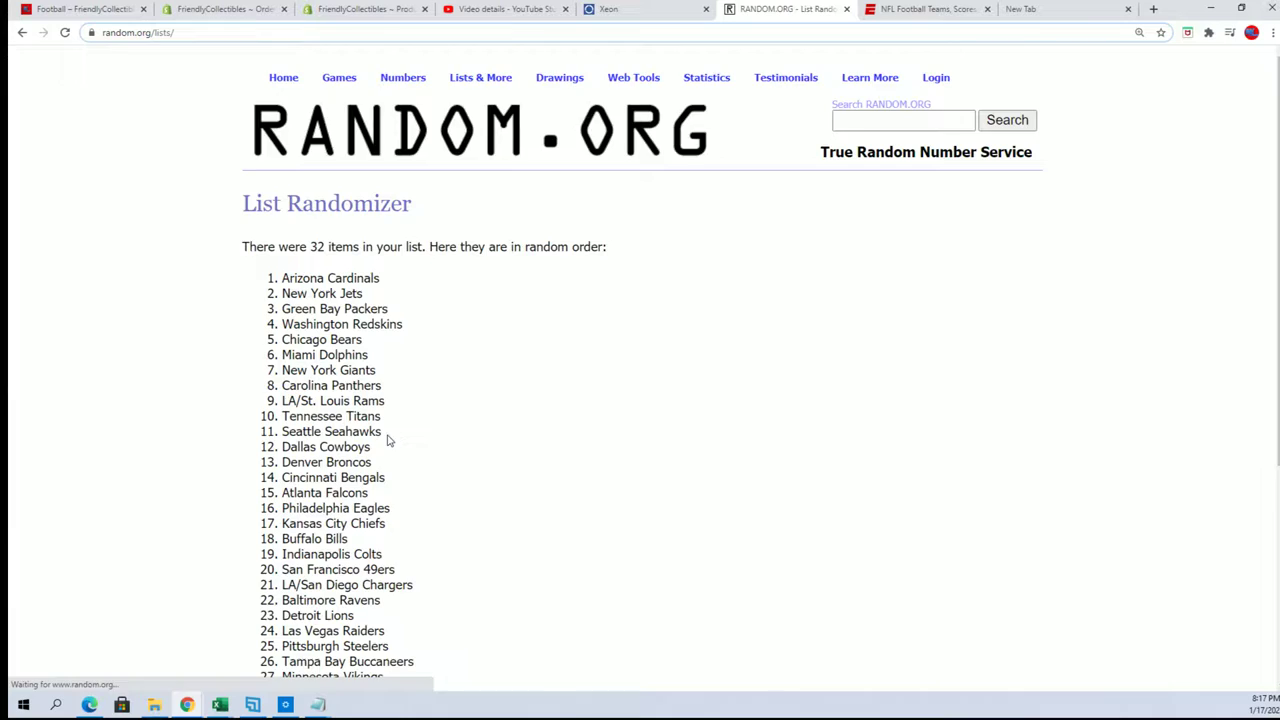
pyautogui.scroll(-3, 389, 440)
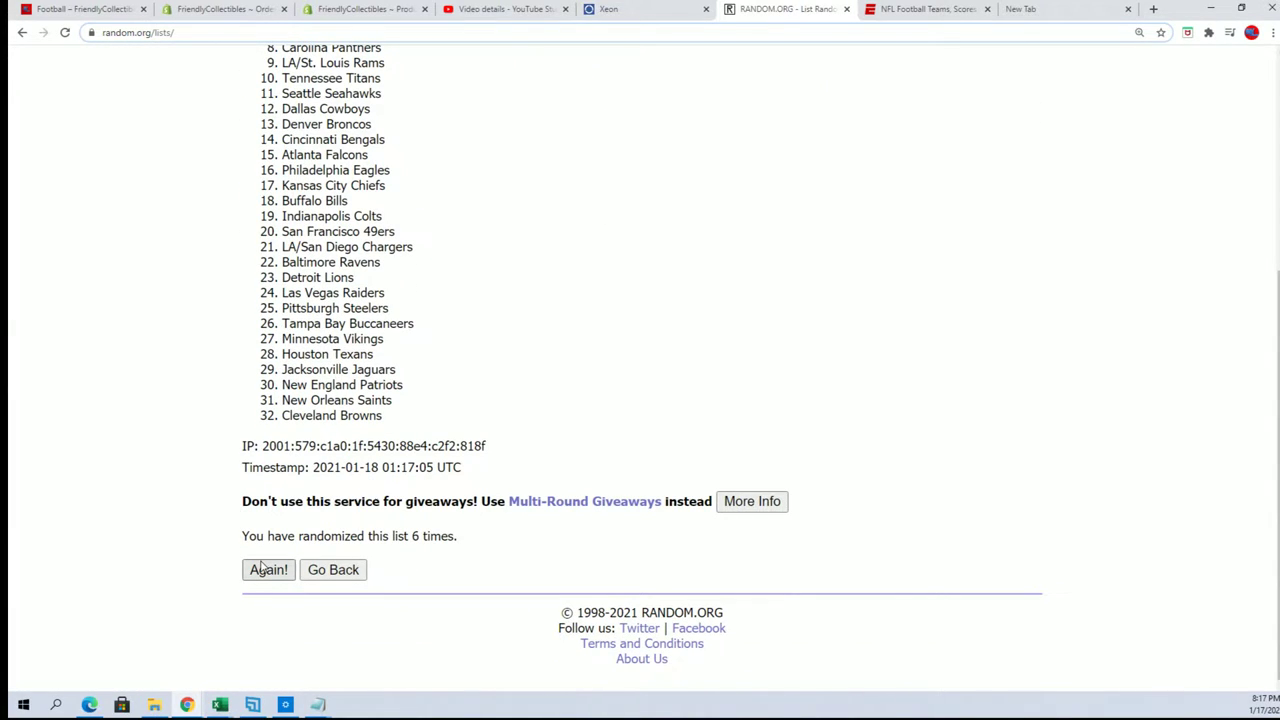
pyautogui.click(268, 570)
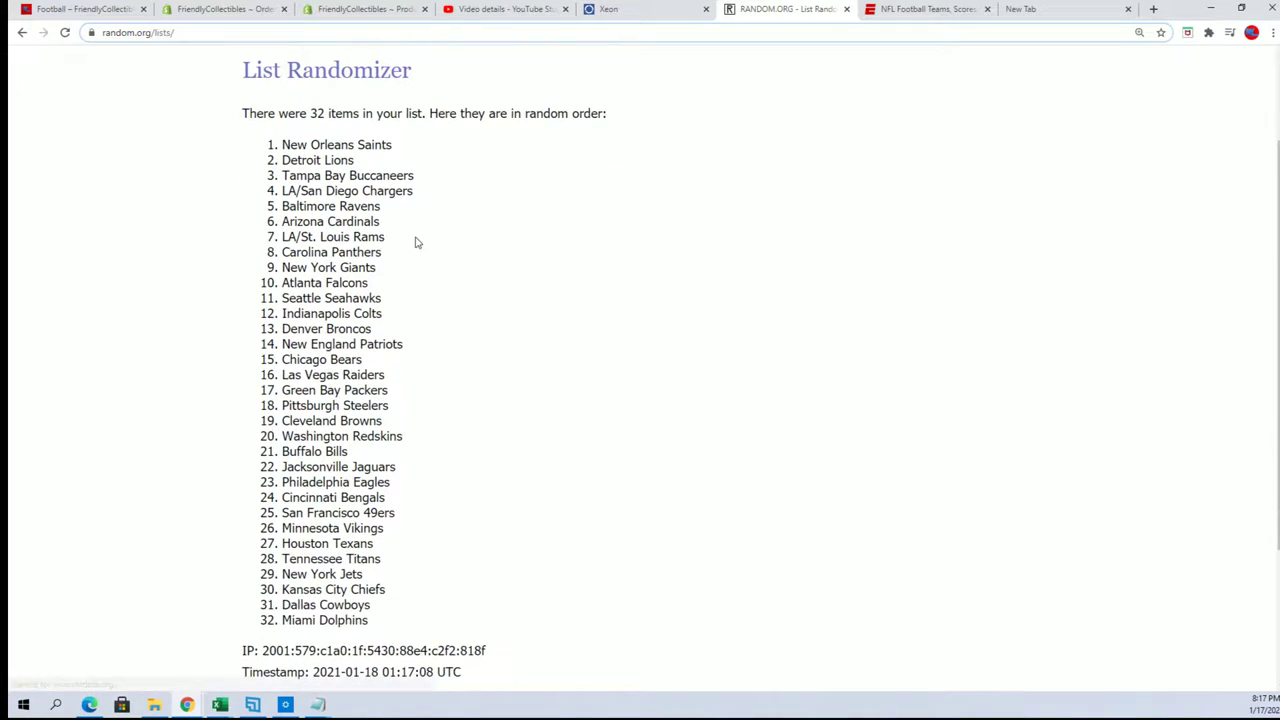
# Step: Copy the final shuffled list of 32 teams, New Orleans Saints to Miami Dolphins
pyautogui.moveTo(250, 129); pyautogui.dragTo(407, 617)
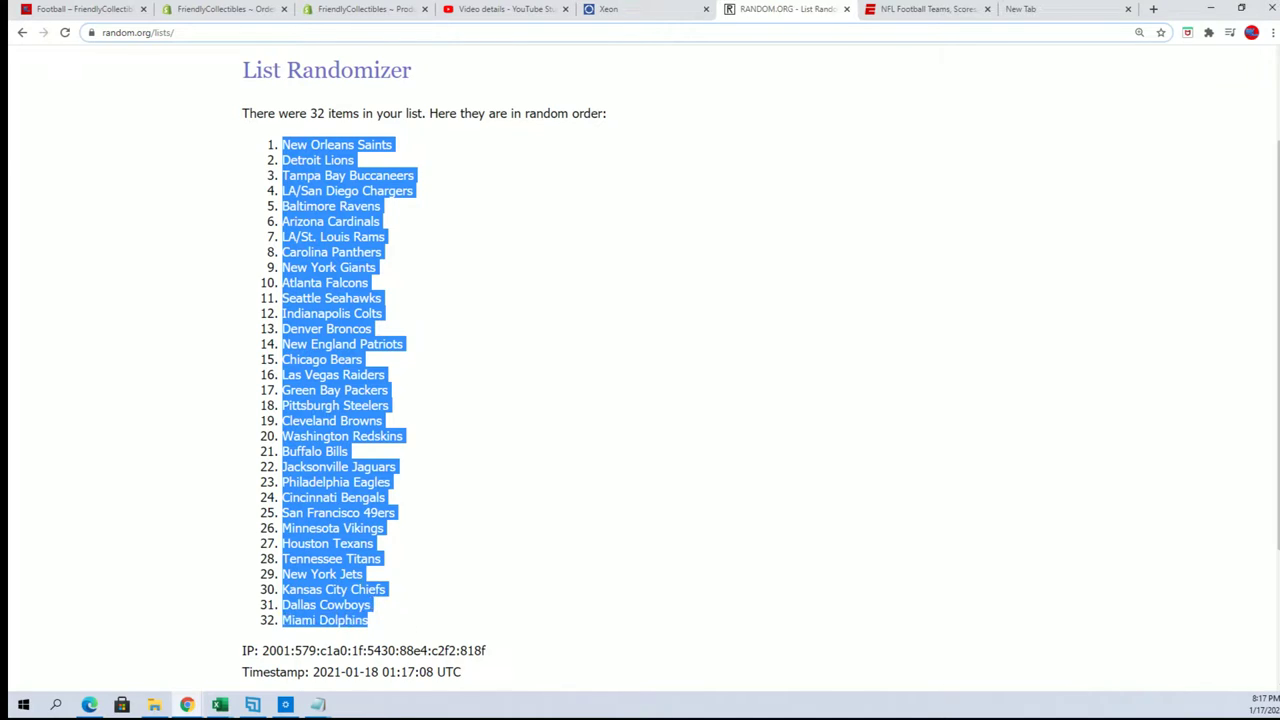
pyautogui.rightClick(368, 584)
pyautogui.click(393, 594)
pyautogui.scroll(-1, 489, 634)
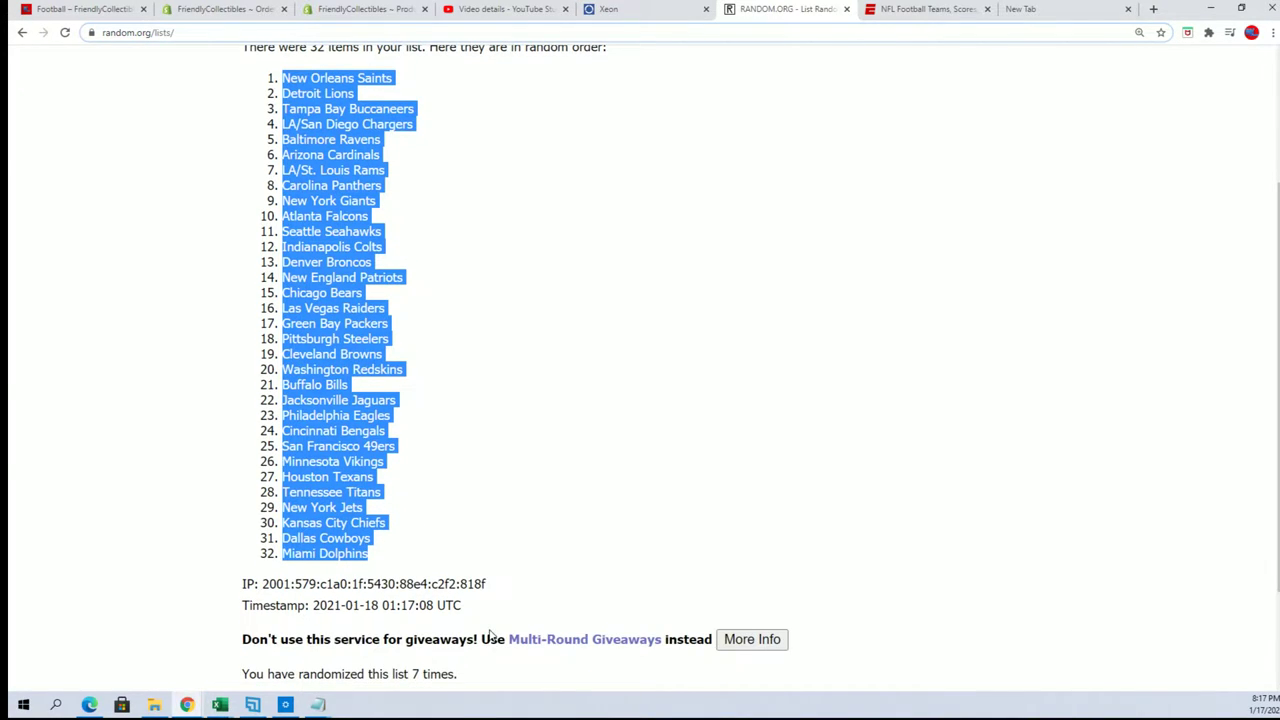
pyautogui.scroll(1, 487, 632)
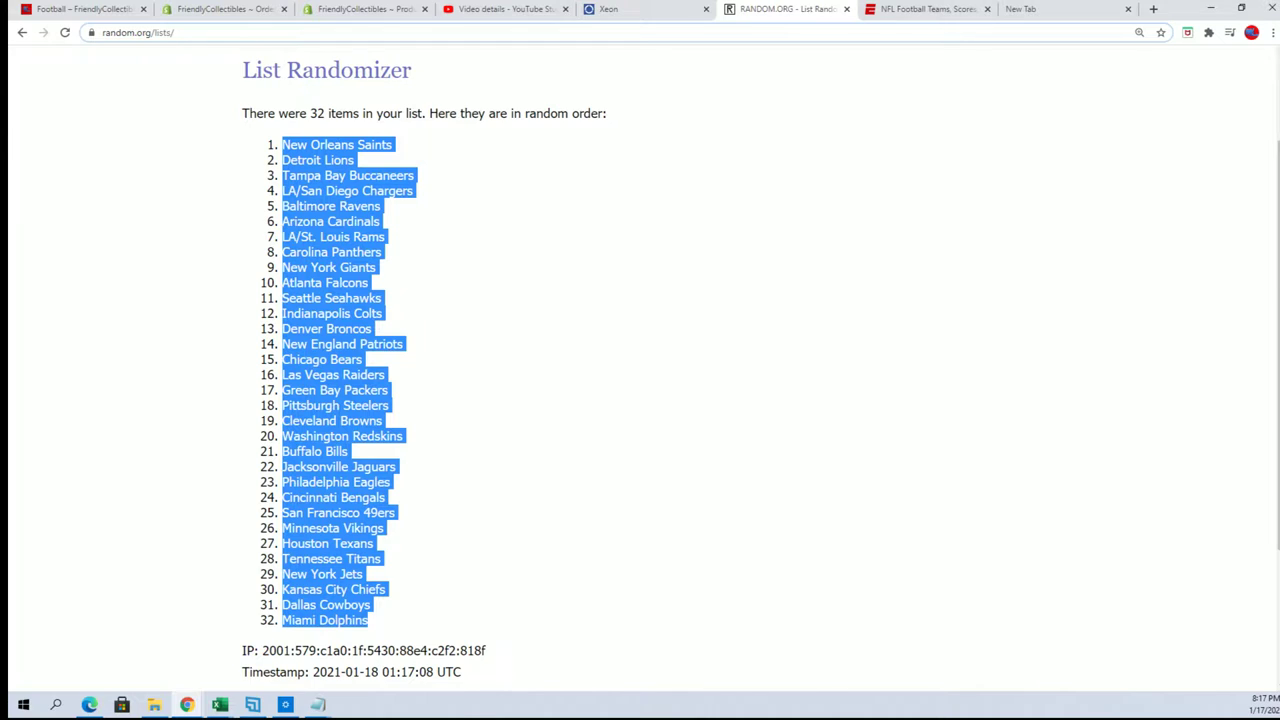
# Step: Paste the shuffled teams into B2:B33 as text and place Excel beside the browser
pyautogui.hotkey('alt', 'Tab')
pyautogui.rightClick(176, 167)
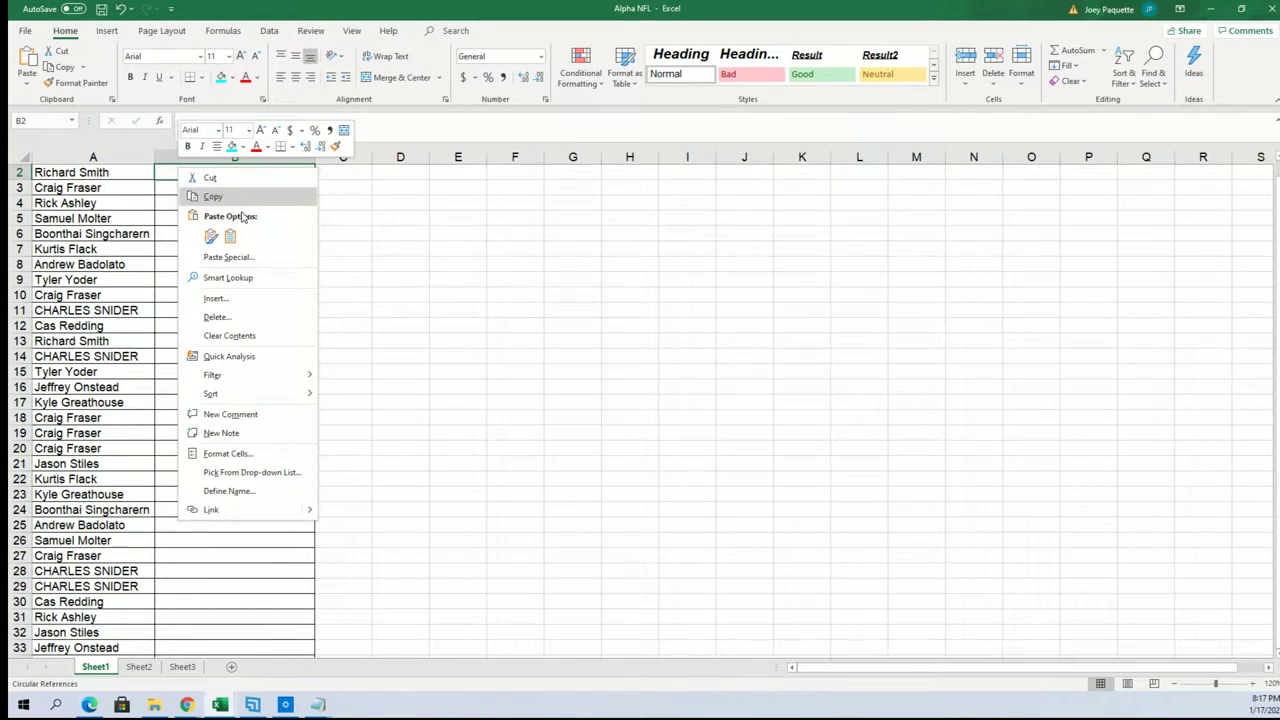
pyautogui.click(226, 257)
pyautogui.click(104, 186)
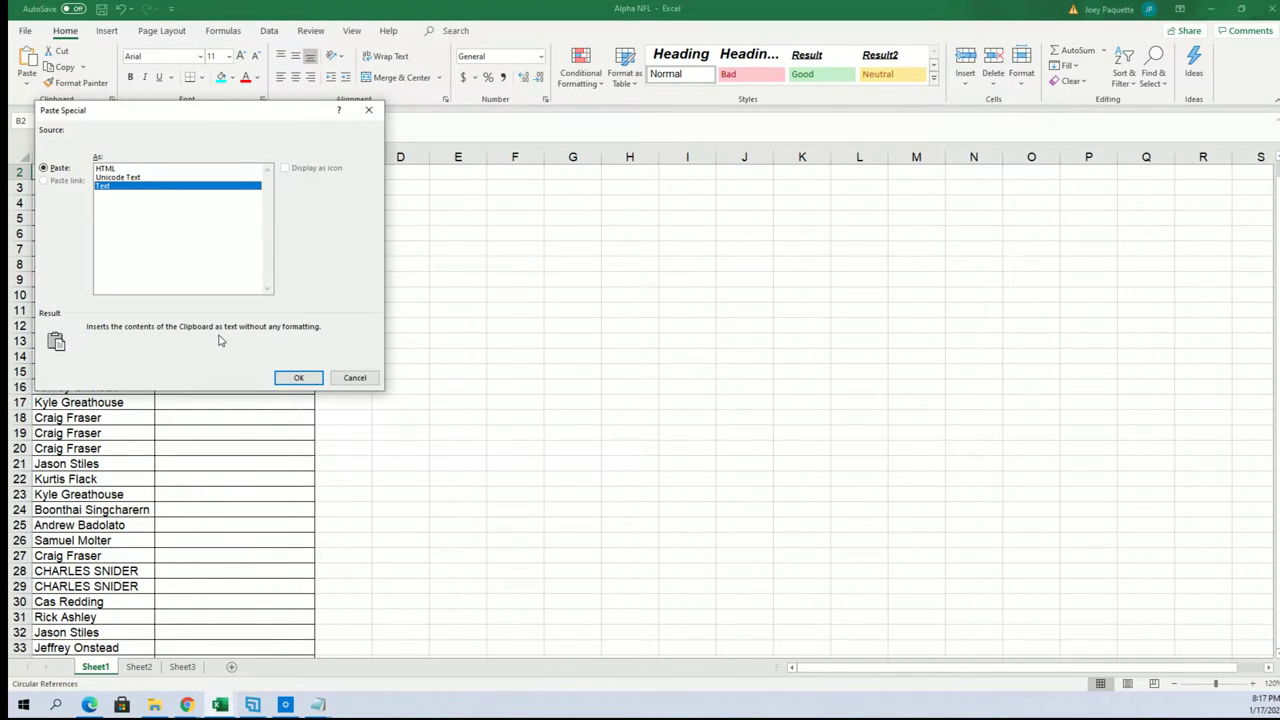
pyautogui.click(302, 377)
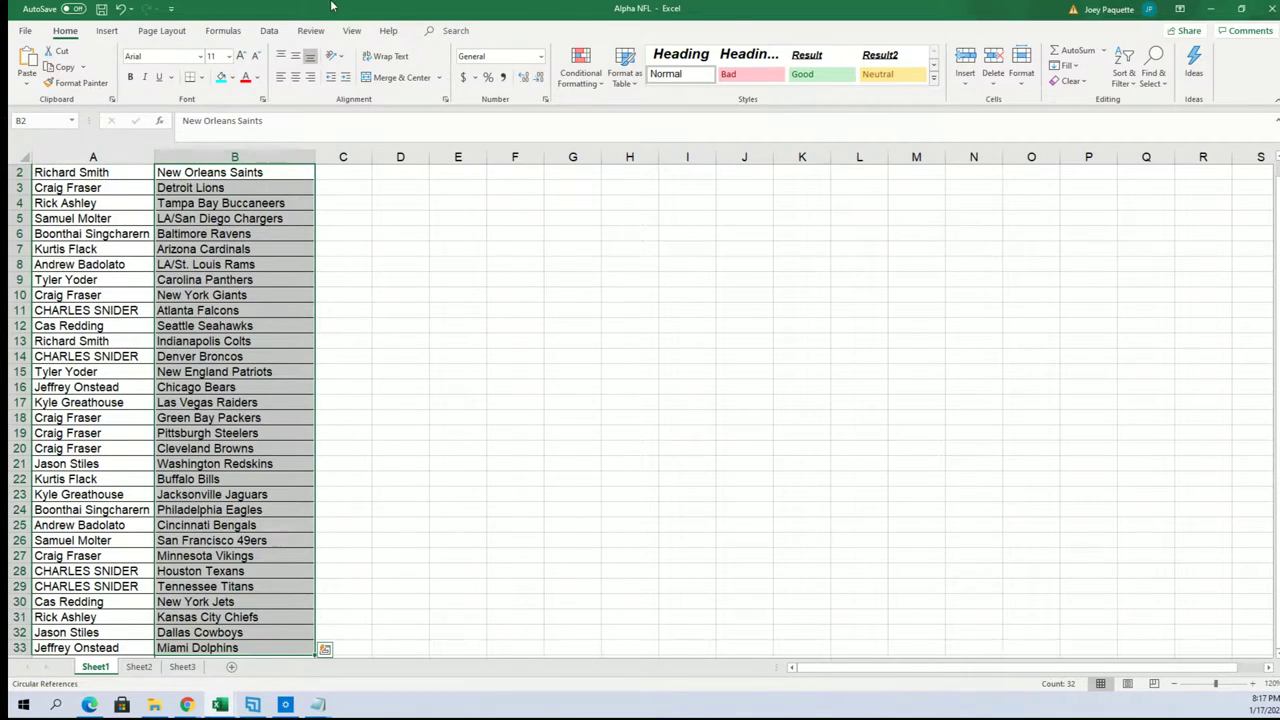
pyautogui.moveTo(332, 7)
pyautogui.mouseDown()
pyautogui.moveTo(724, 80)
pyautogui.moveTo(736, 1)
pyautogui.mouseUp()
pyautogui.scroll(-1, 397, 422)
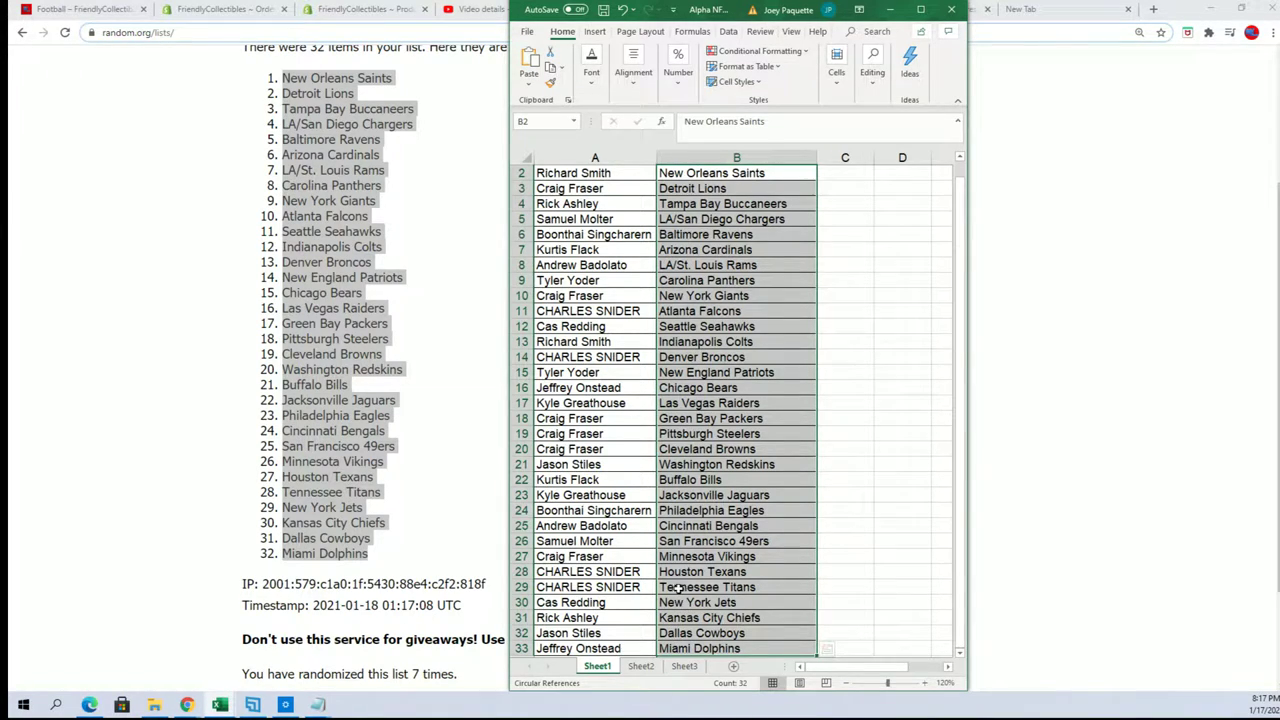
pyautogui.click(673, 523)
pyautogui.click(621, 527)
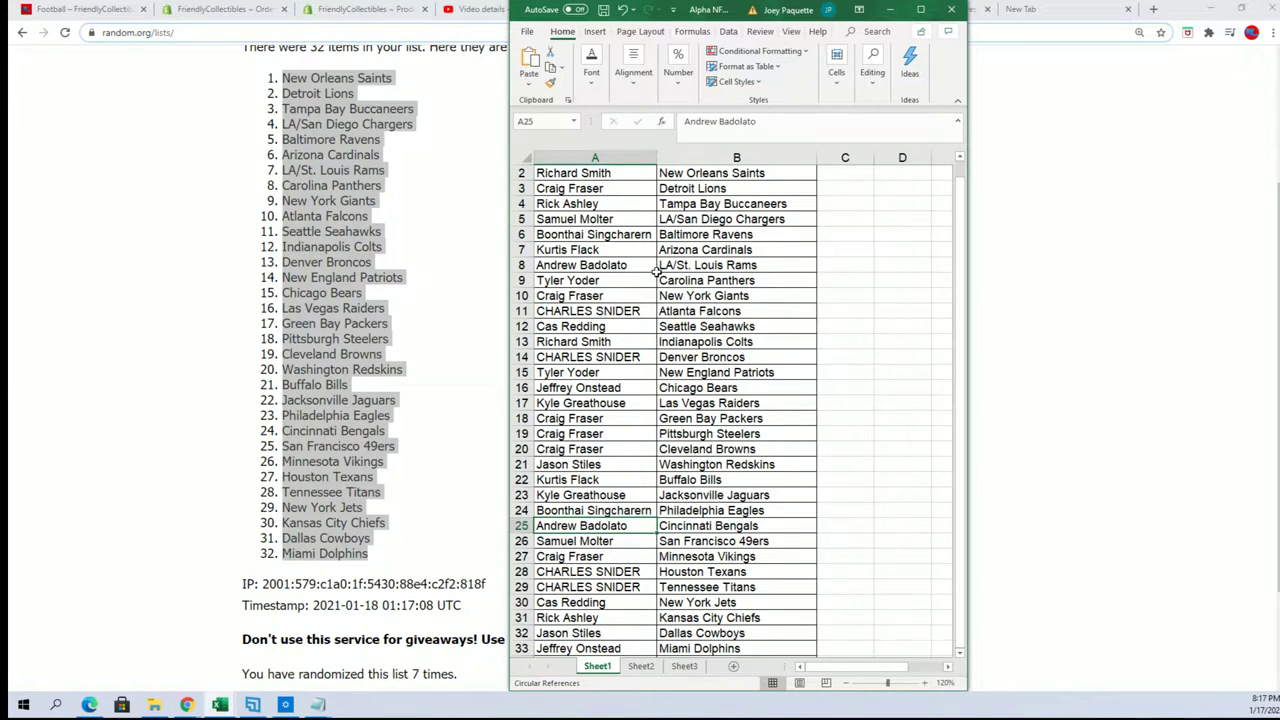
pyautogui.click(637, 218)
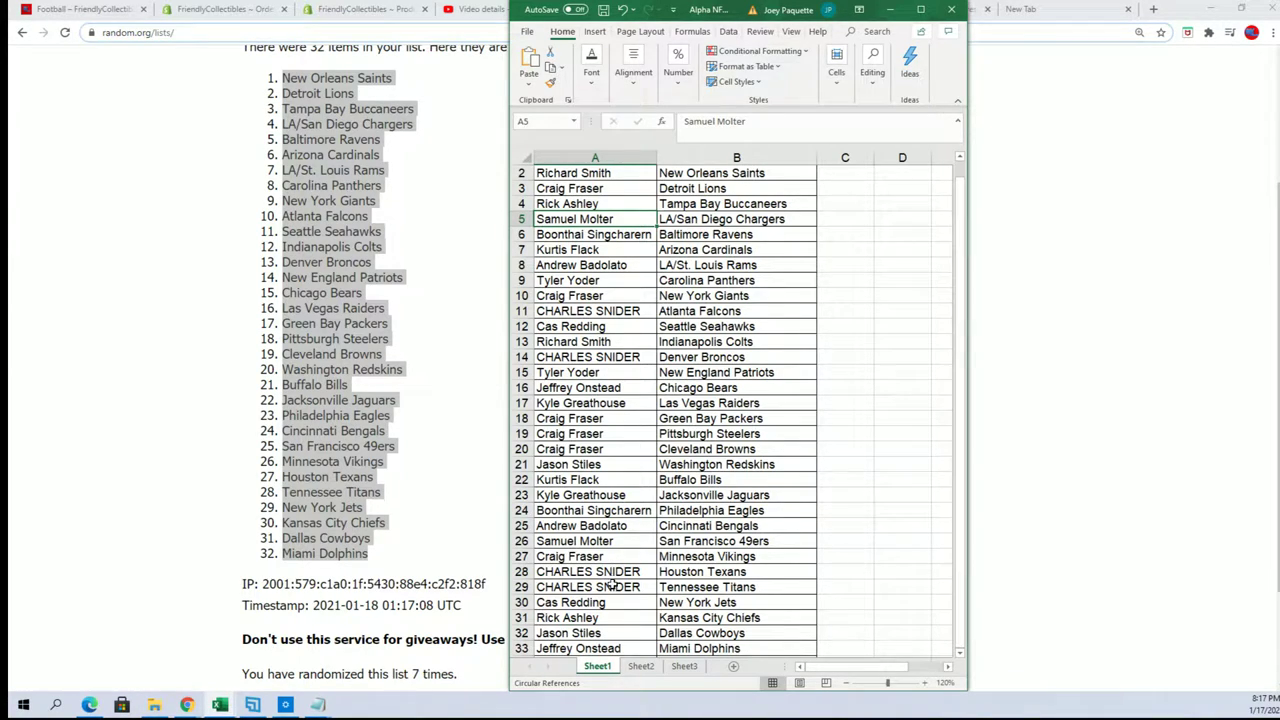
pyautogui.click(612, 558)
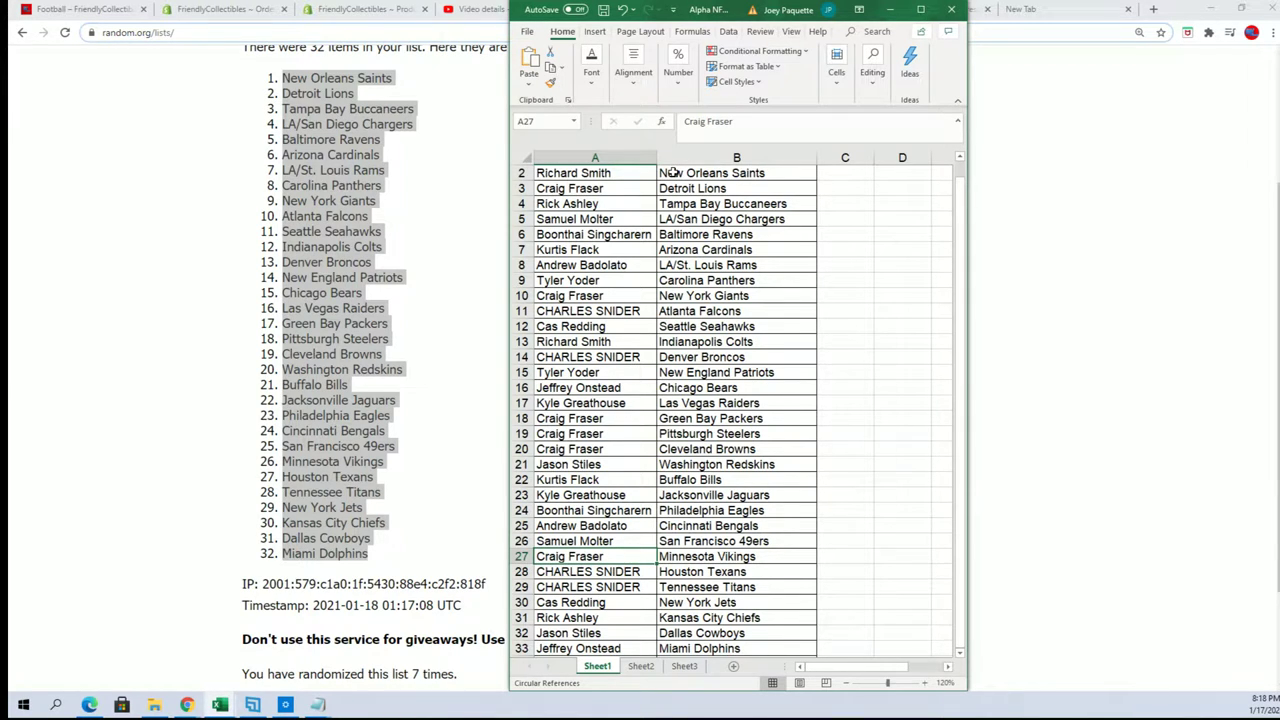
pyautogui.moveTo(673, 172); pyautogui.dragTo(725, 648)
pyautogui.scroll(-1, 735, 455)
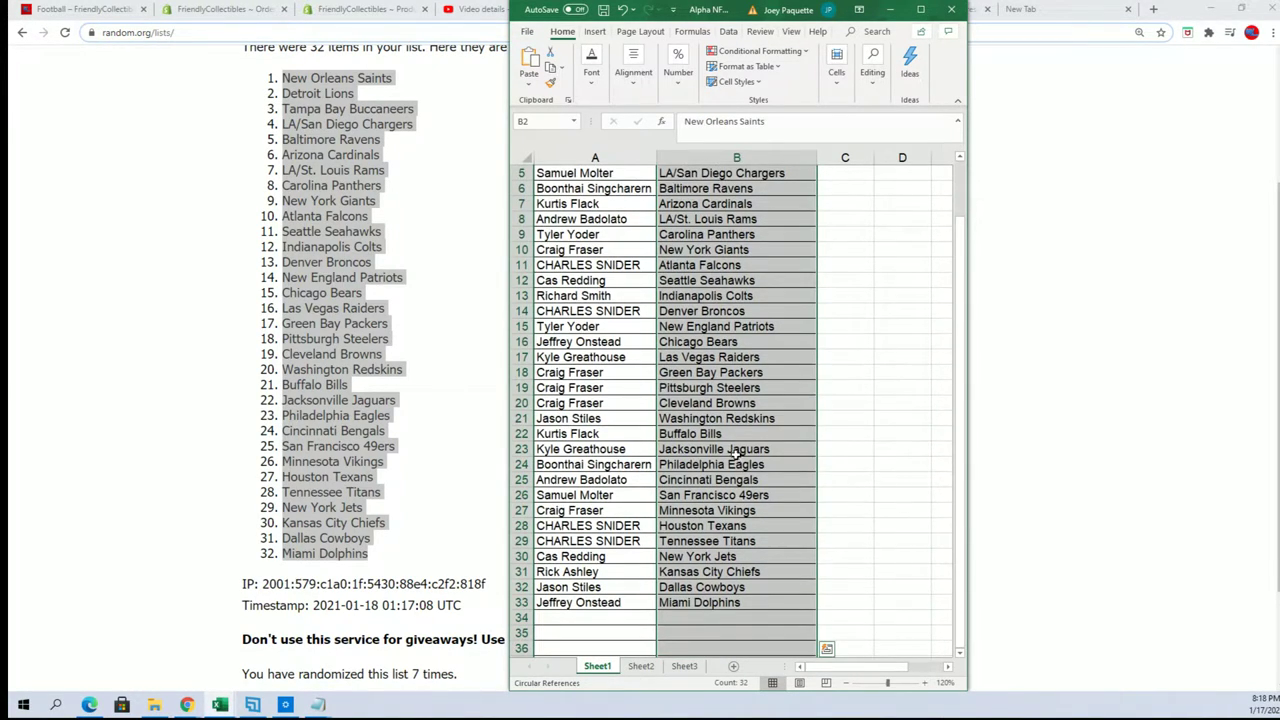
pyautogui.scroll(2, 735, 455)
pyautogui.moveTo(700, 188); pyautogui.dragTo(700, 587)
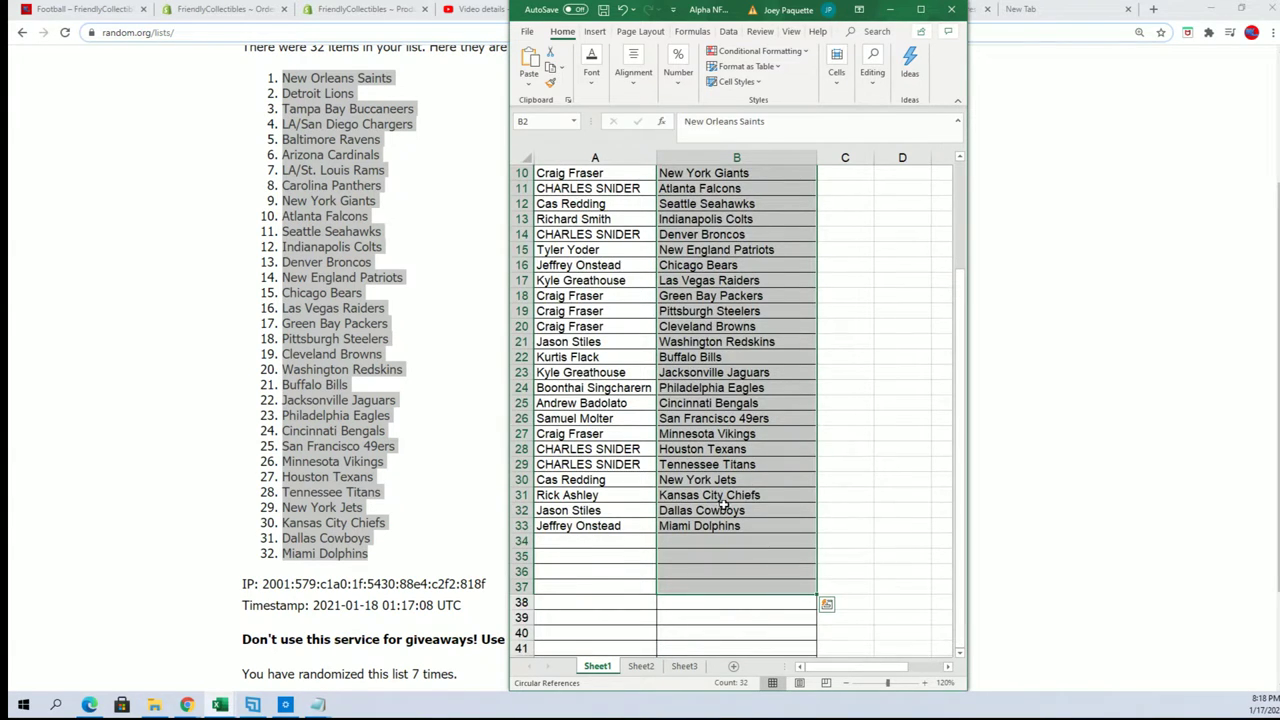
pyautogui.scroll(3, 725, 505)
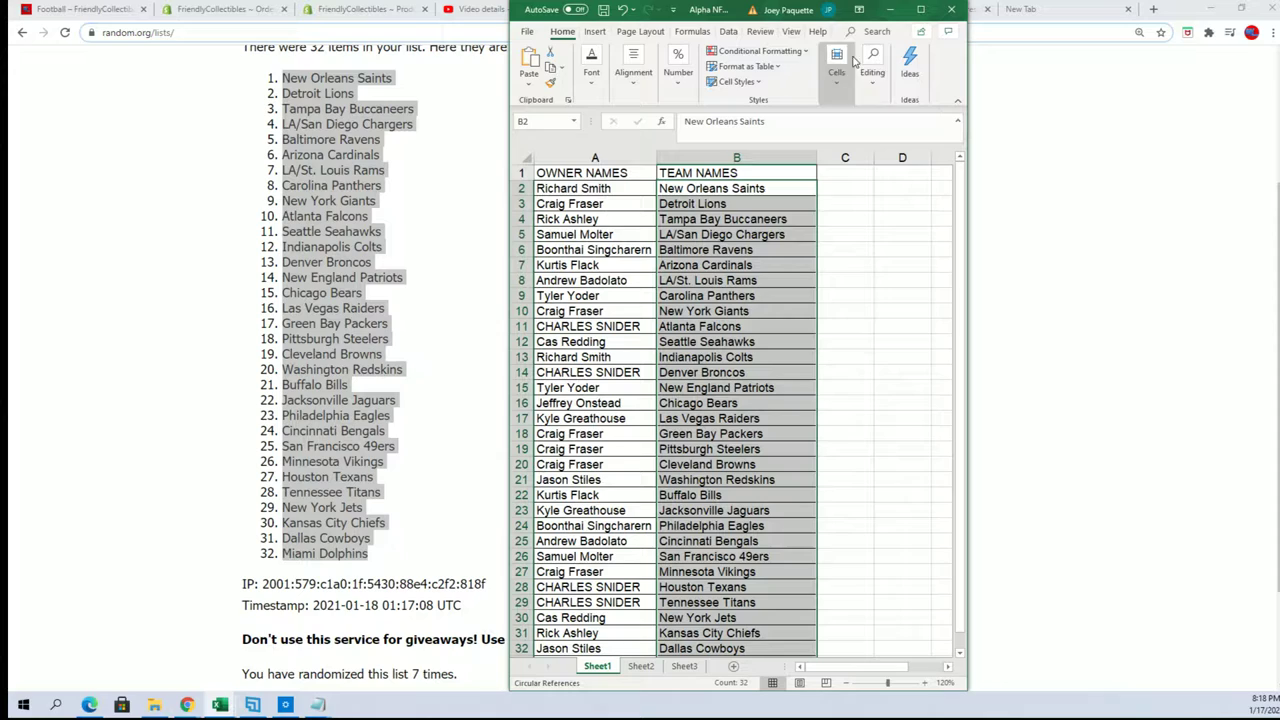
# Step: Sort by TEAM NAMES A to Z, expanding the selection so owners move with teams
pyautogui.click(731, 34)
pyautogui.click(800, 78)
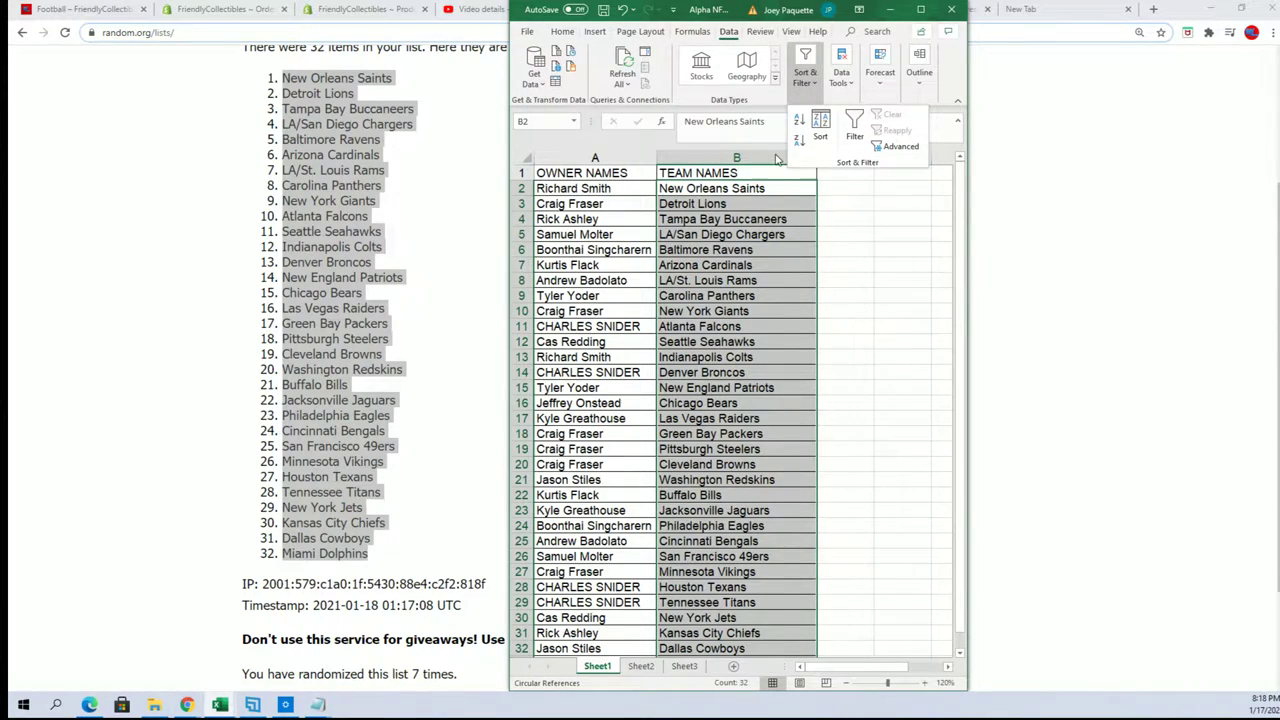
pyautogui.click(820, 128)
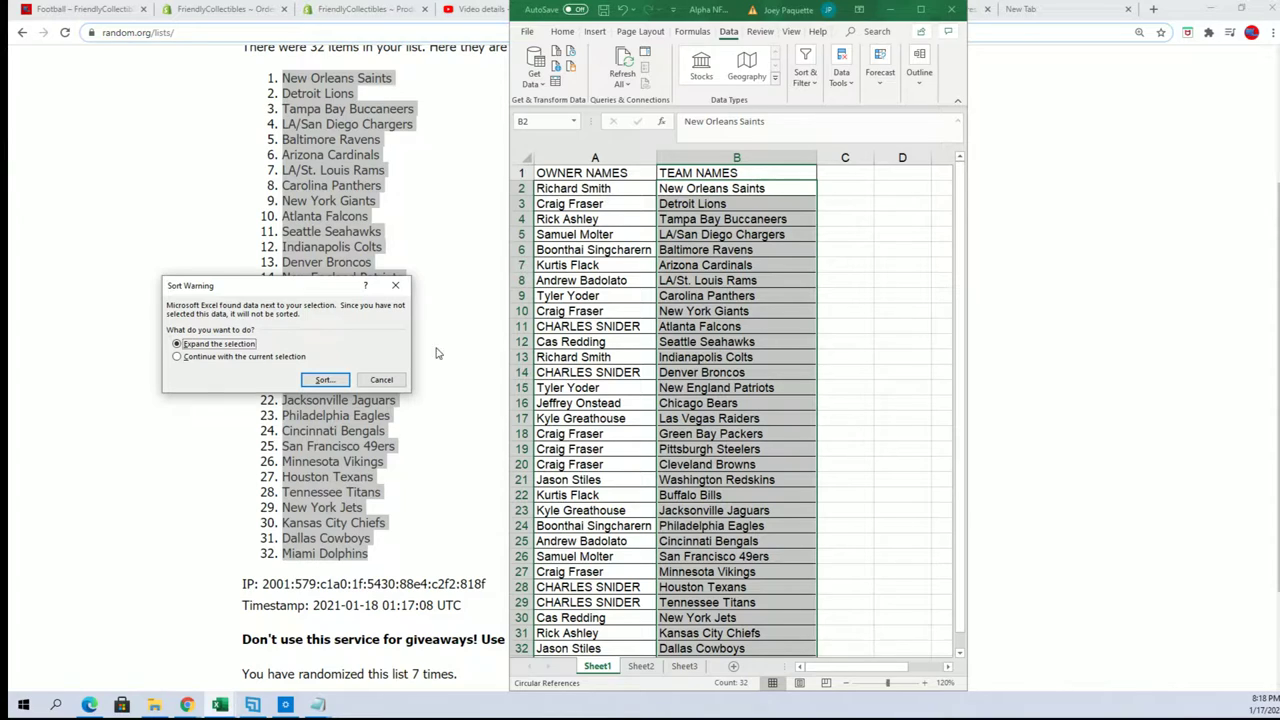
pyautogui.click(326, 379)
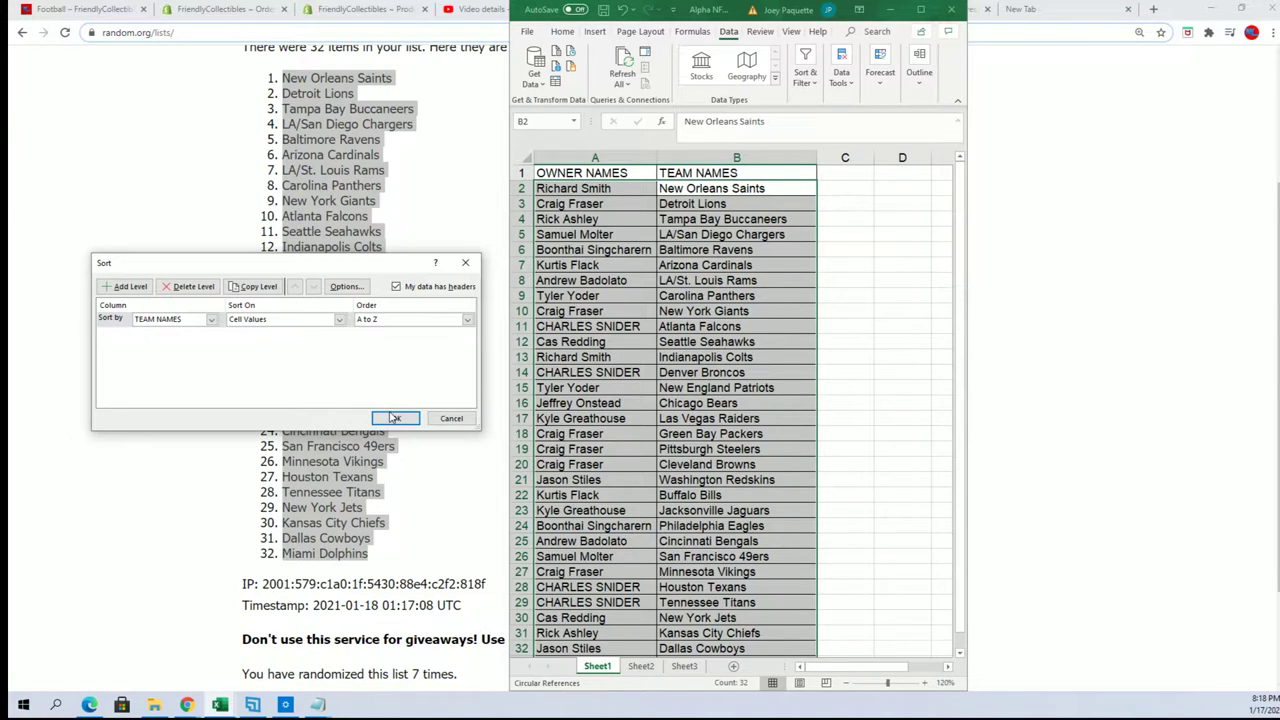
pyautogui.click(395, 417)
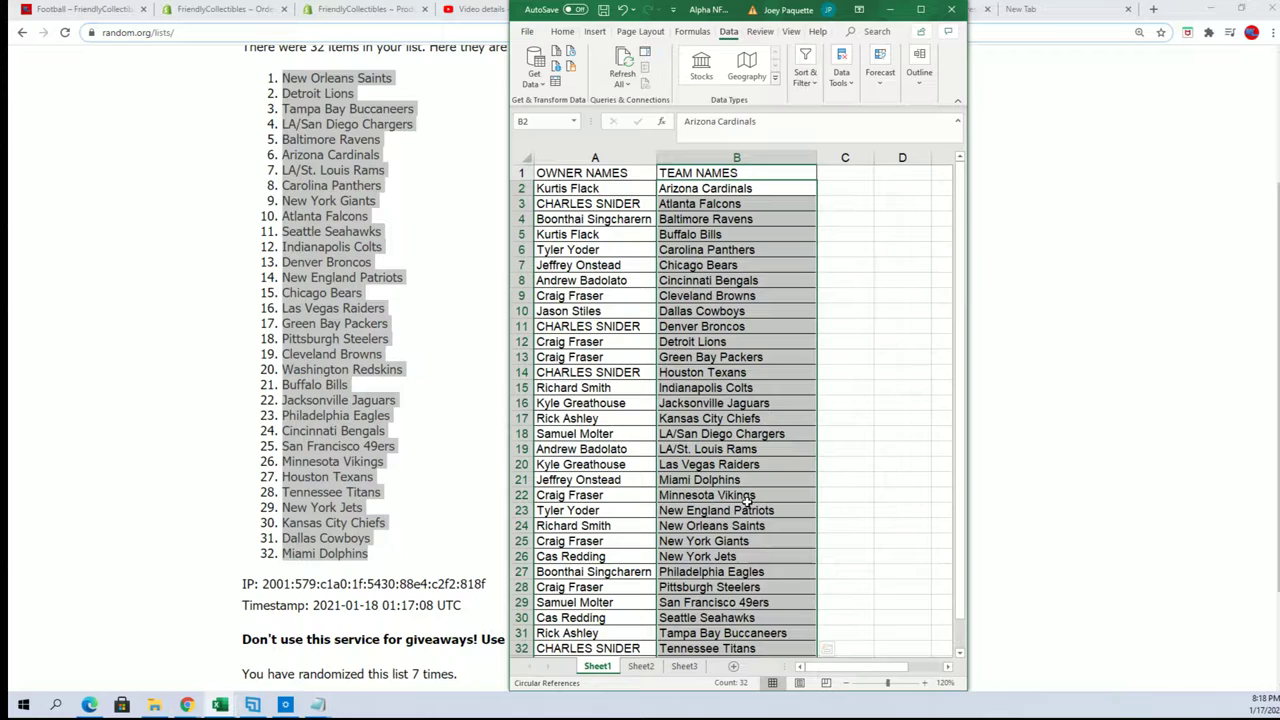
pyautogui.click(846, 682)
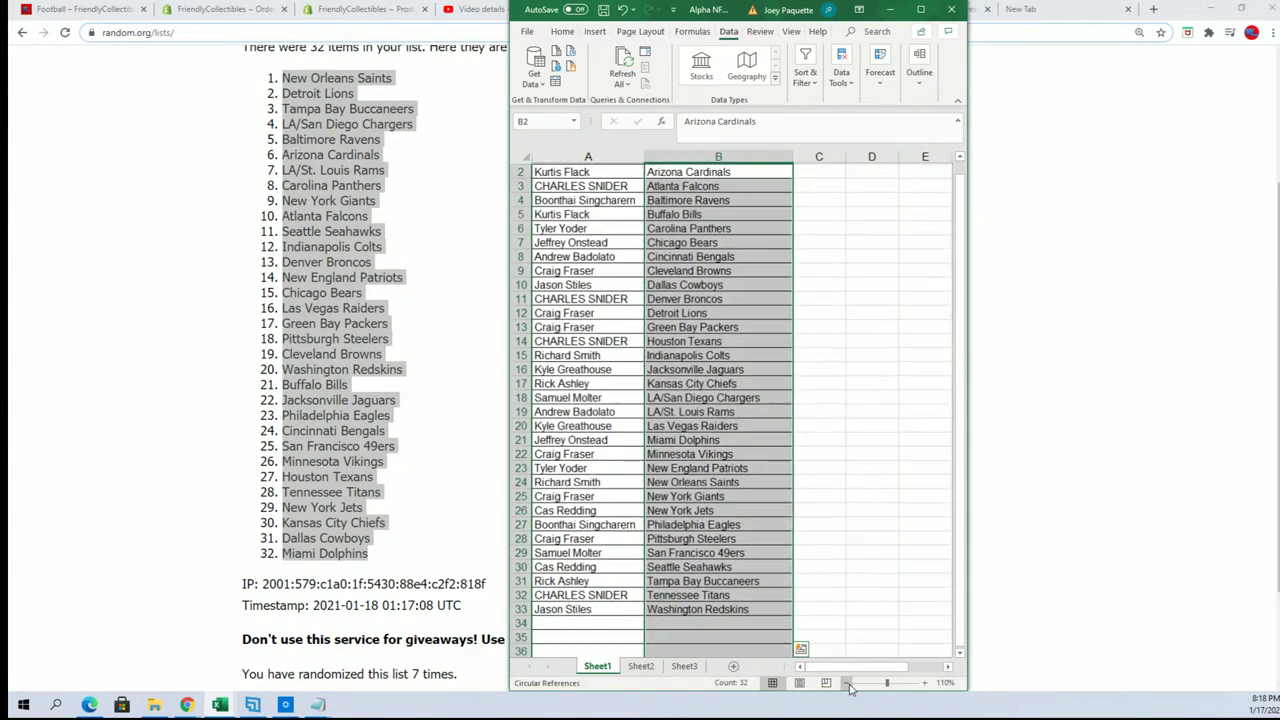
# Step: Select row 33 to check the last owner–team pair
pyautogui.click(601, 604)
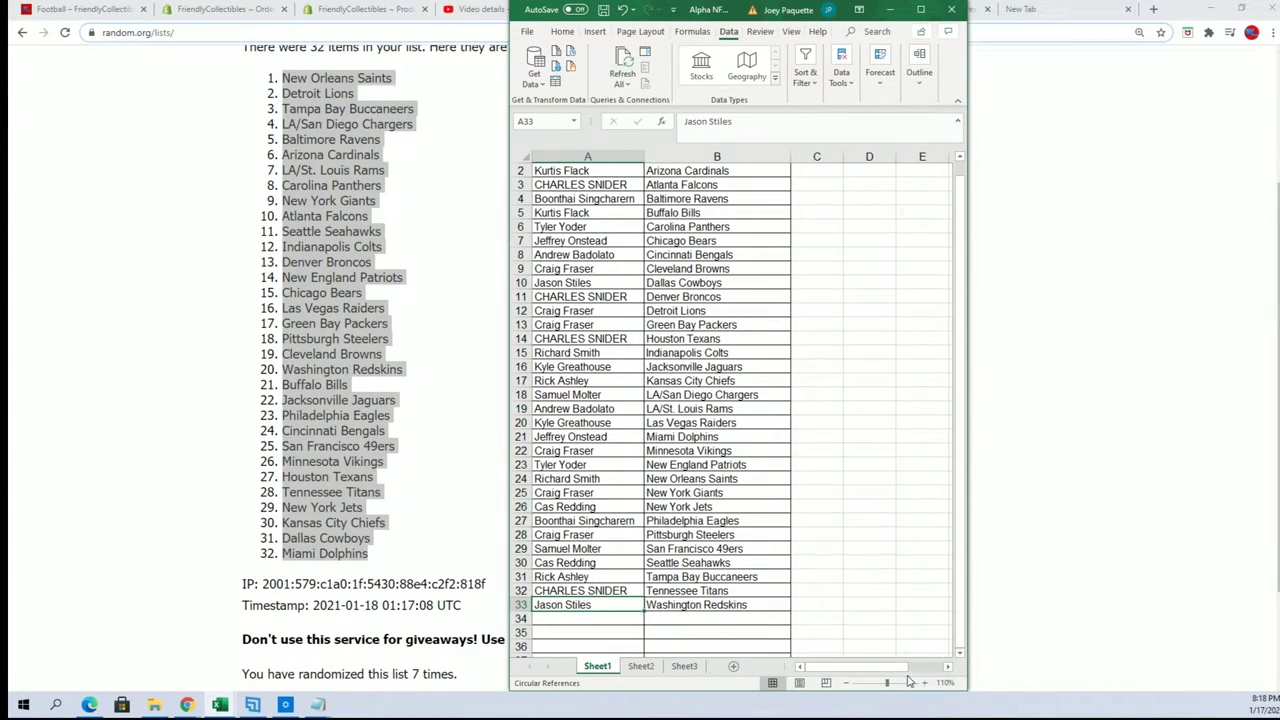